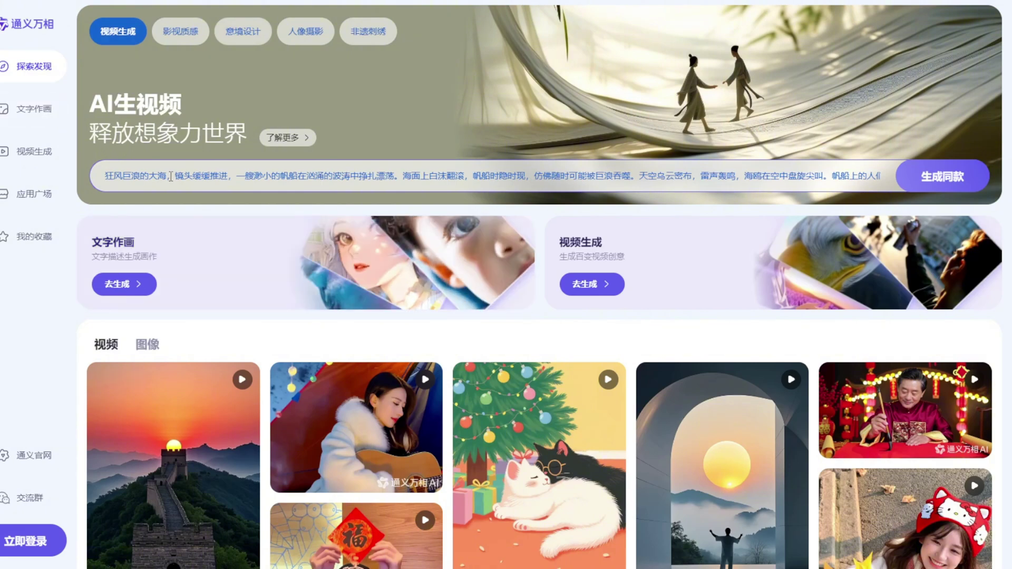
Browse the Tongyi Wanxiang sample videos, then find Wan's X post with GitHub and Hugging Face links.
scroll(170, 200, "down", 5)
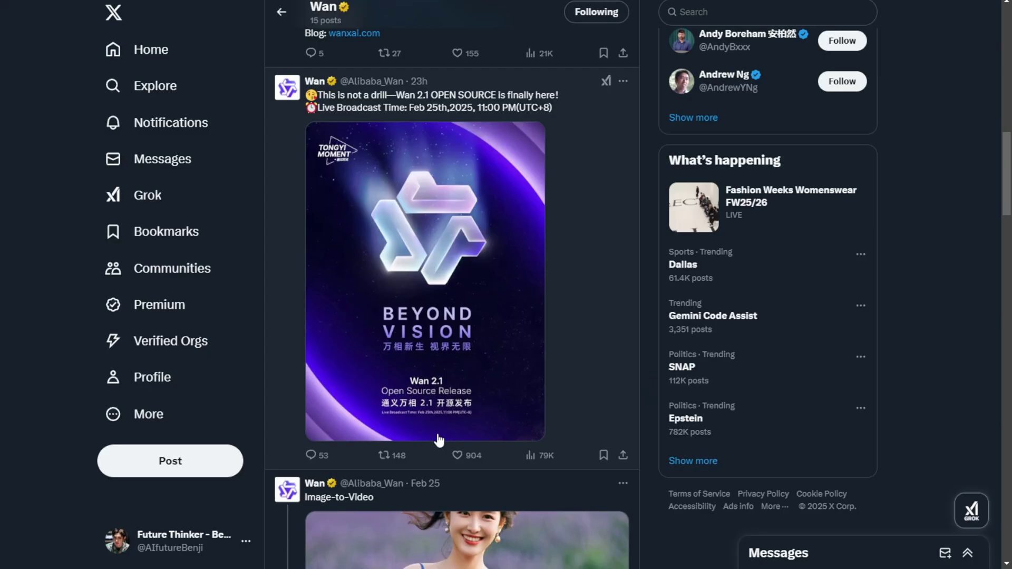
scroll(459, 438, "down", 3)
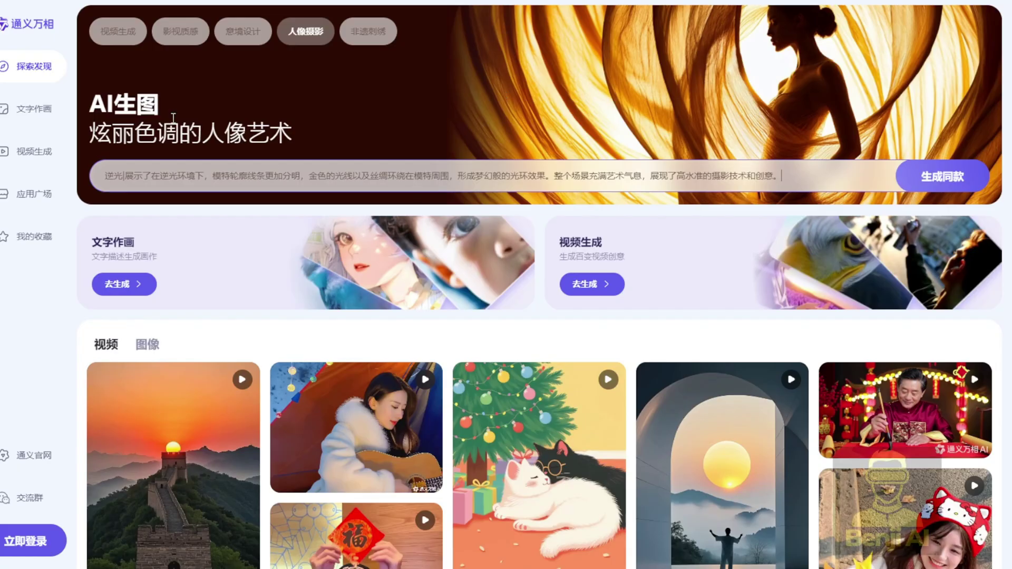
scroll(560, 225, "down", 3)
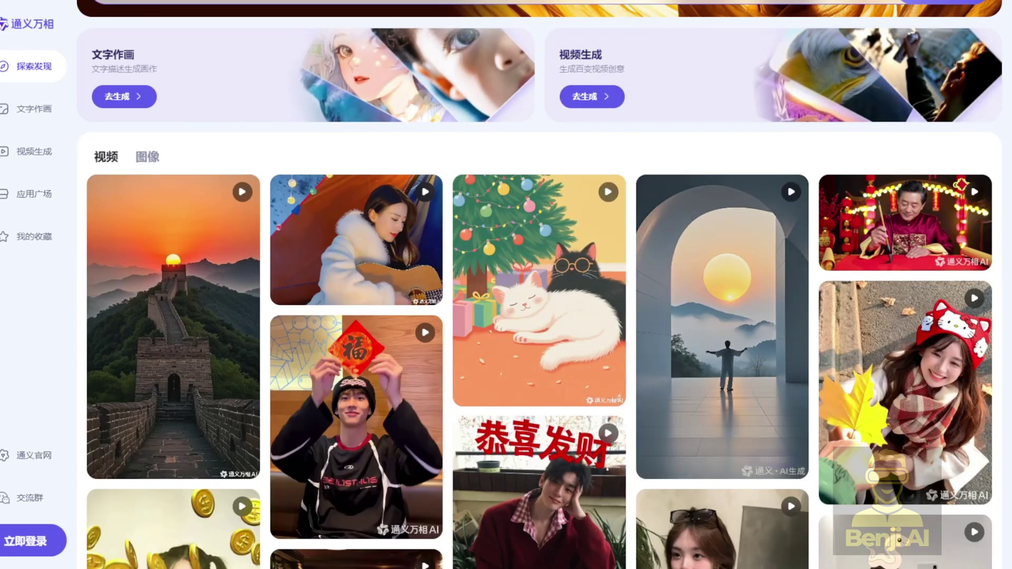
scroll(502, 92, "up", 3)
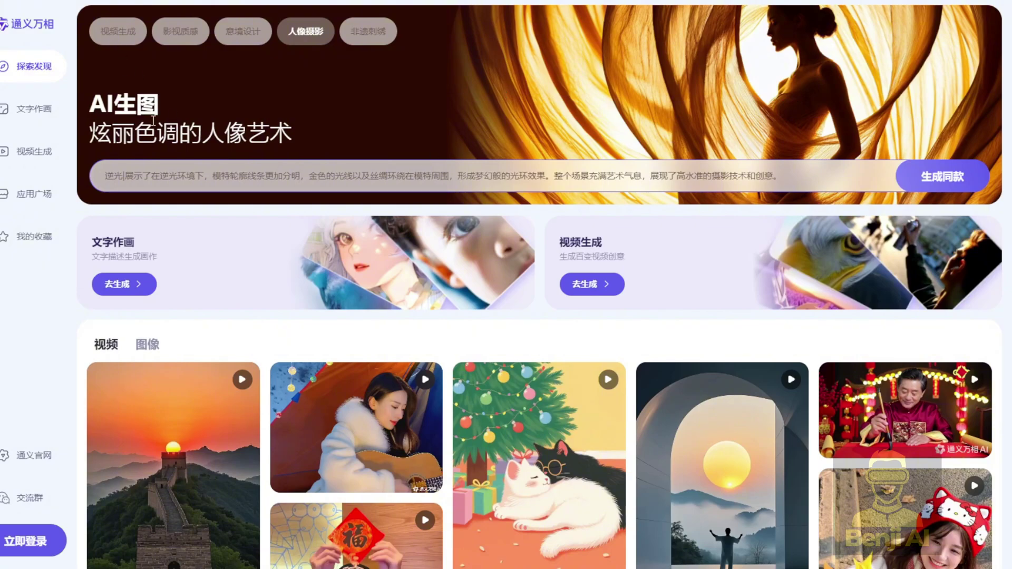
scroll(153, 120, "down", 3)
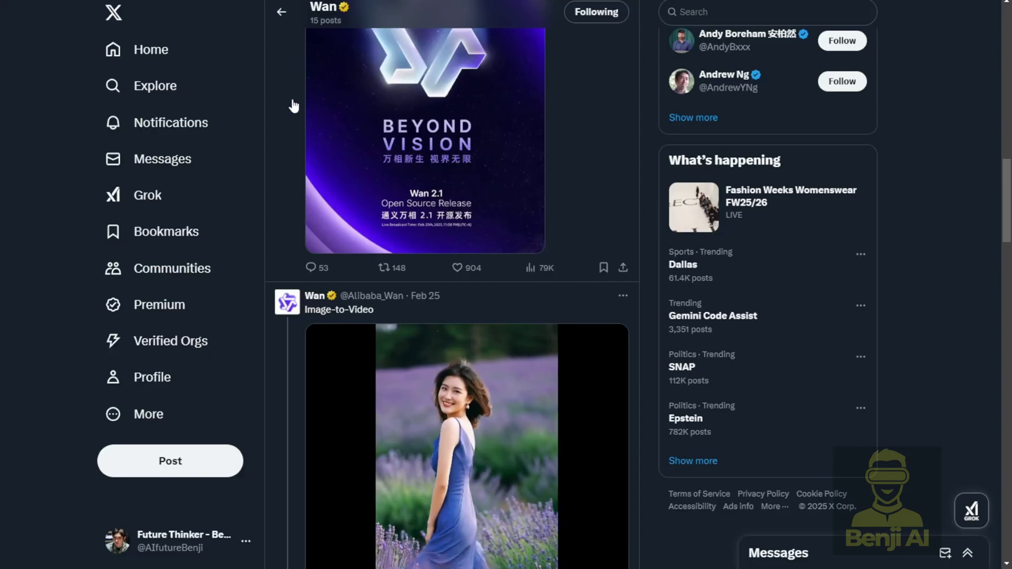
scroll(435, 181, "up", 3)
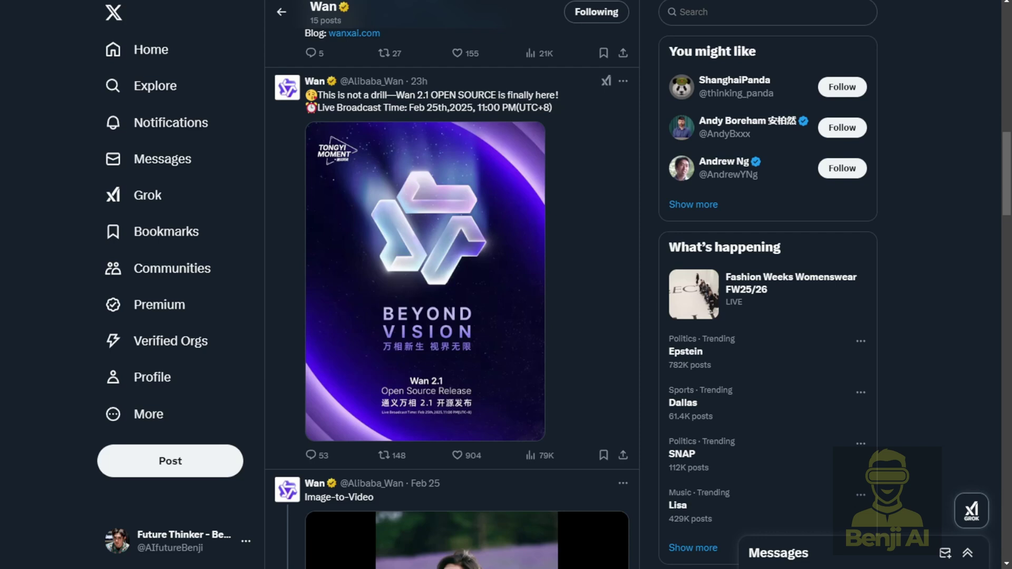
scroll(512, 182, "up", 5)
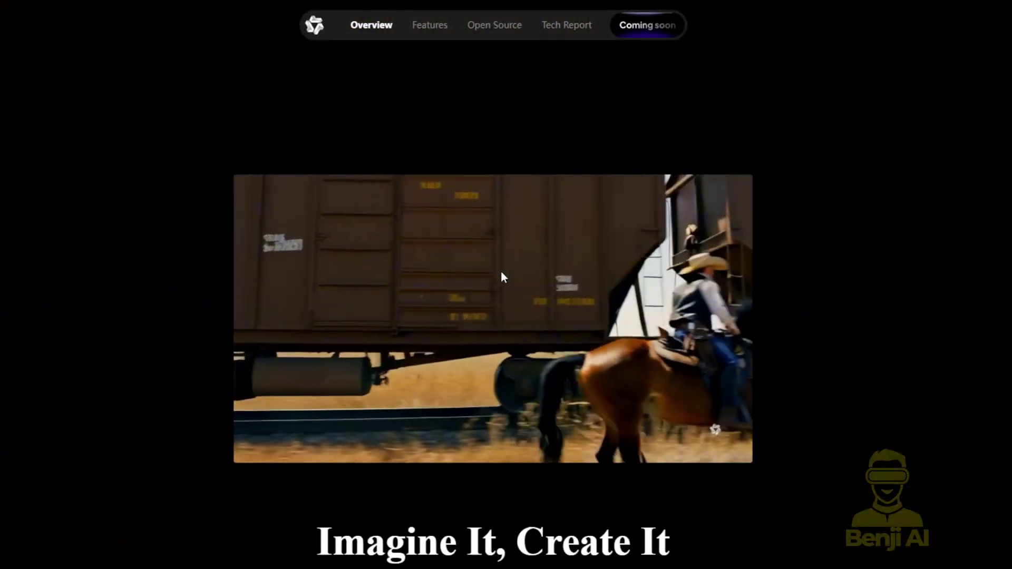
scroll(502, 274, "down", 8)
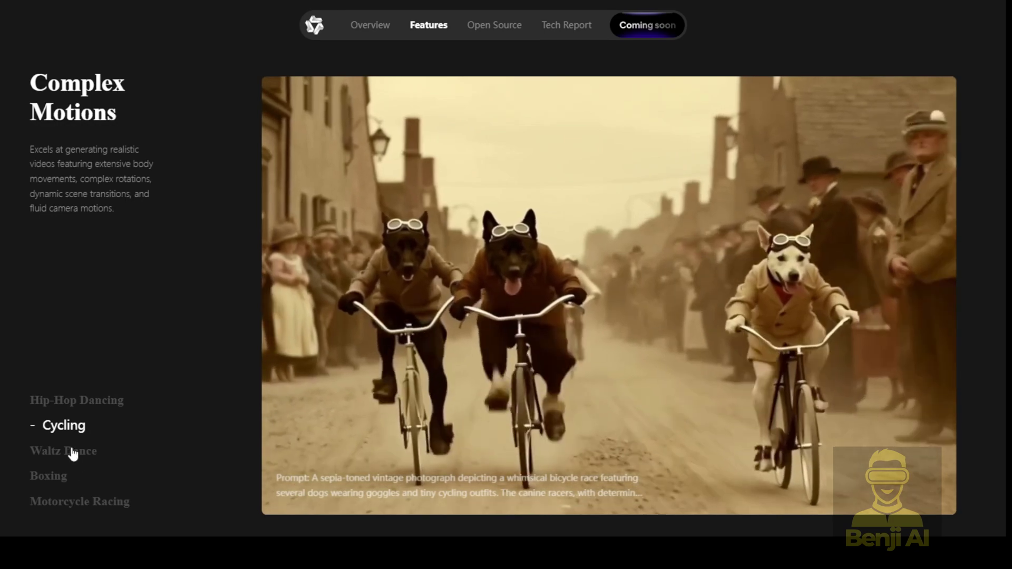
Play the Waltz Dance and Boxing Complex Motions samples, then continue through Physical Simulation.
left_click(71, 452)
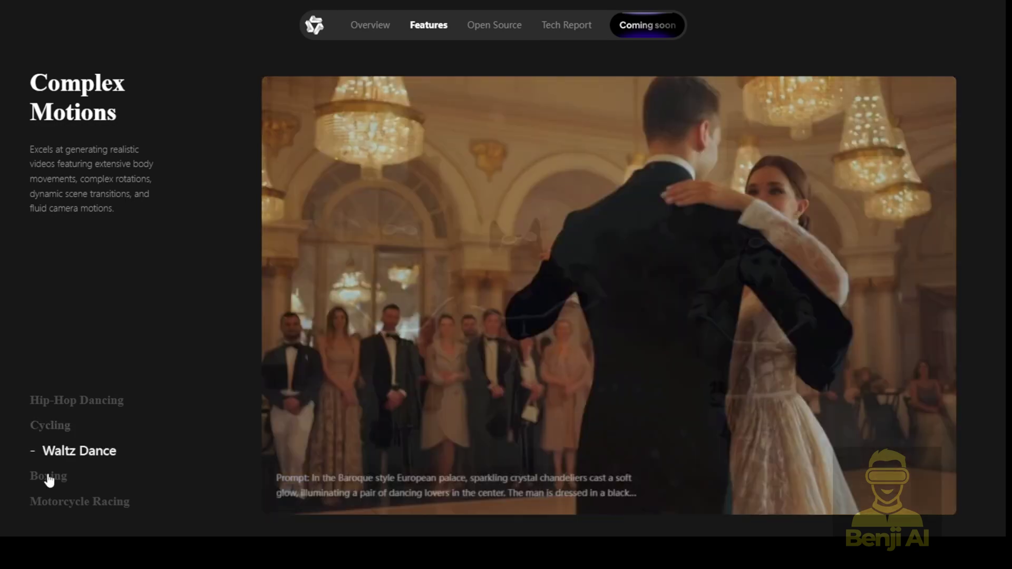
left_click(49, 476)
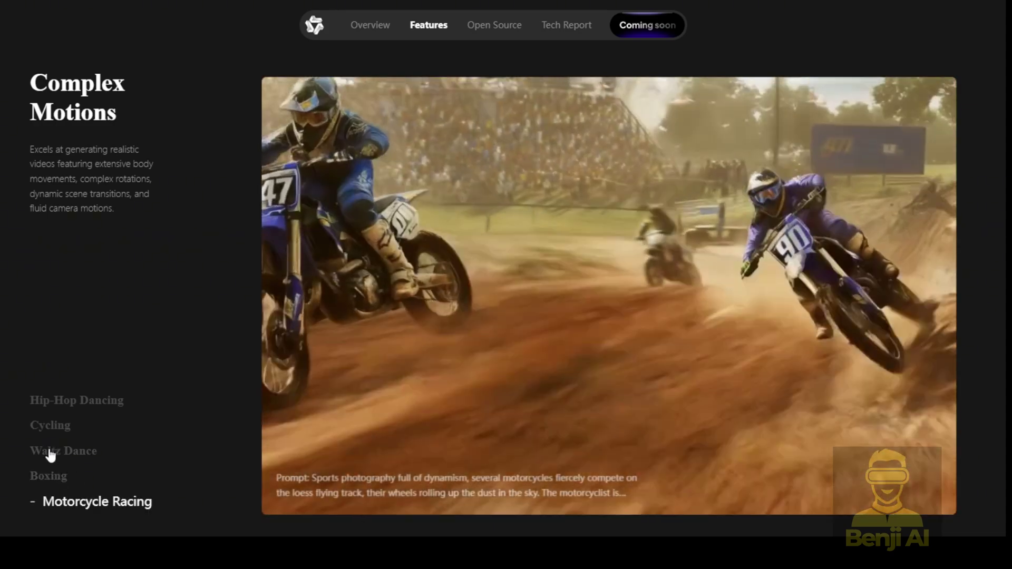
scroll(51, 455, "down", 3)
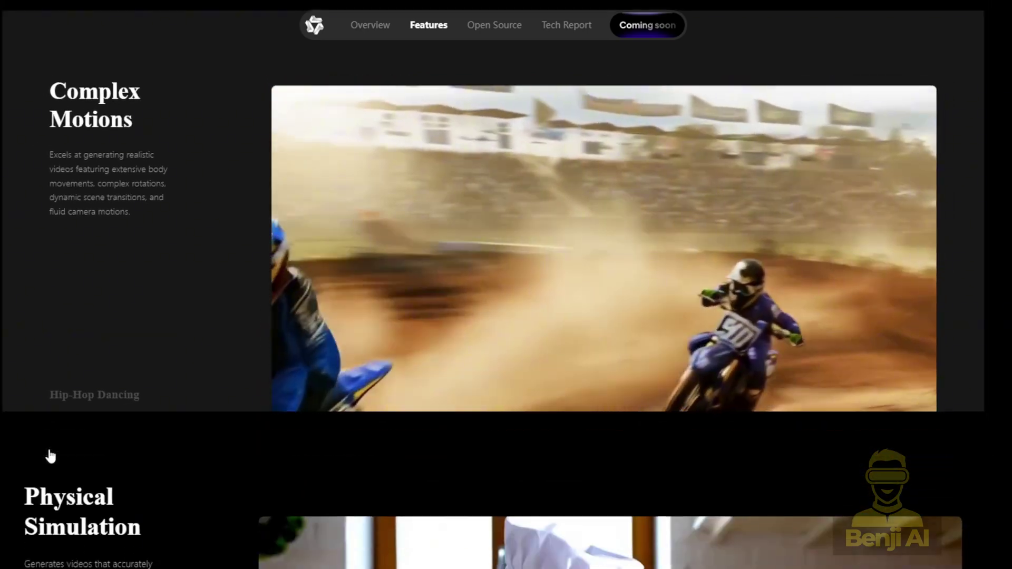
scroll(50, 454, "down", 5)
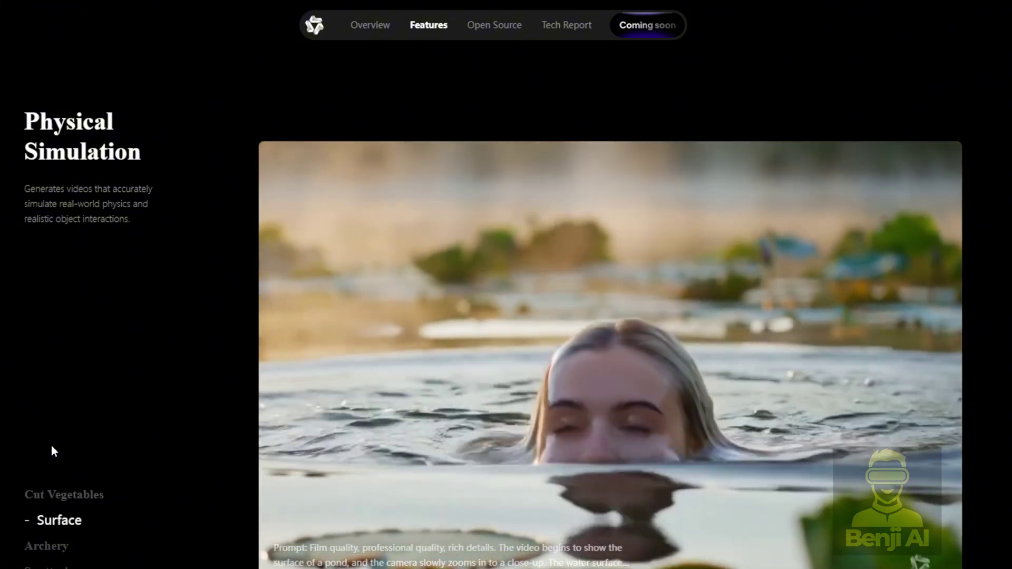
scroll(53, 444, "down", 1)
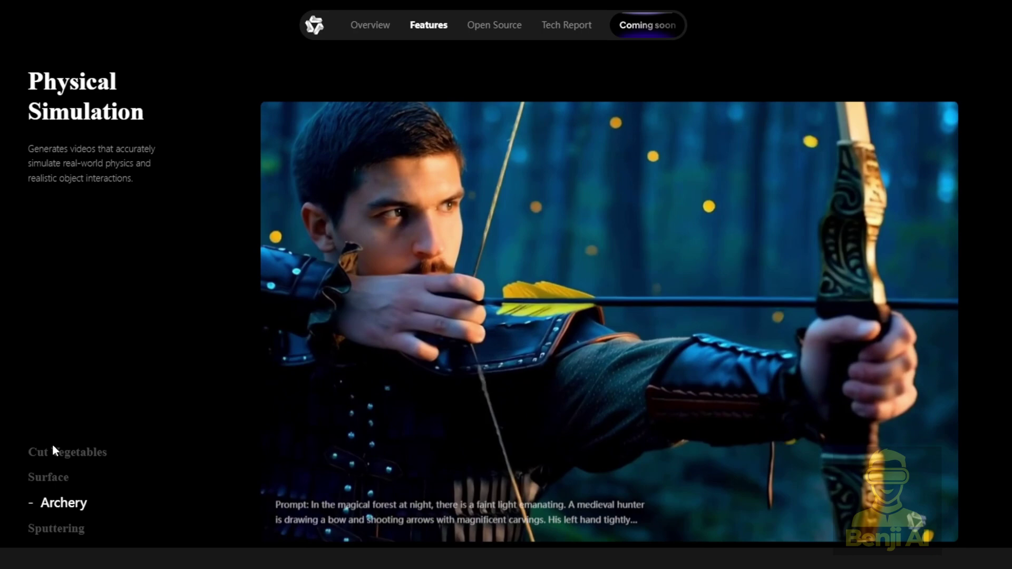
View the Outpainting and Muti-Image Reference Controllable Editing examples.
scroll(681, 520, "down", 3)
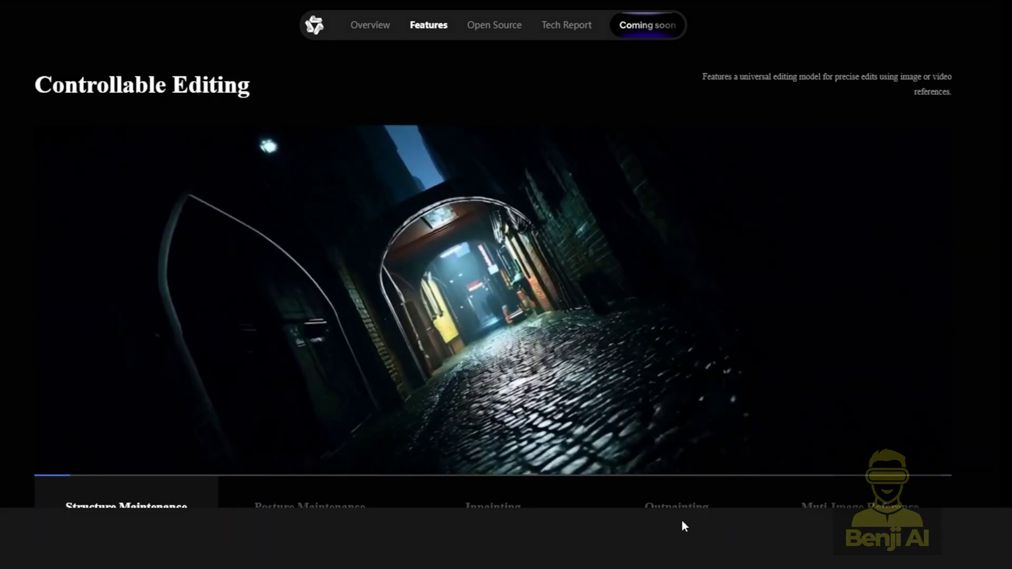
scroll(681, 520, "down", 1)
scroll(406, 325, "down", 3)
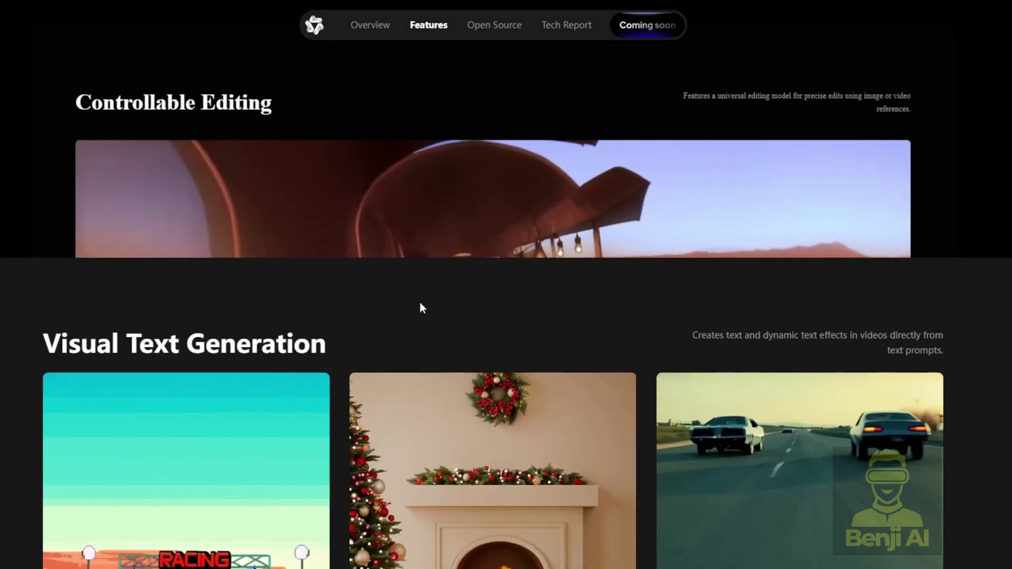
scroll(422, 308, "up", 3)
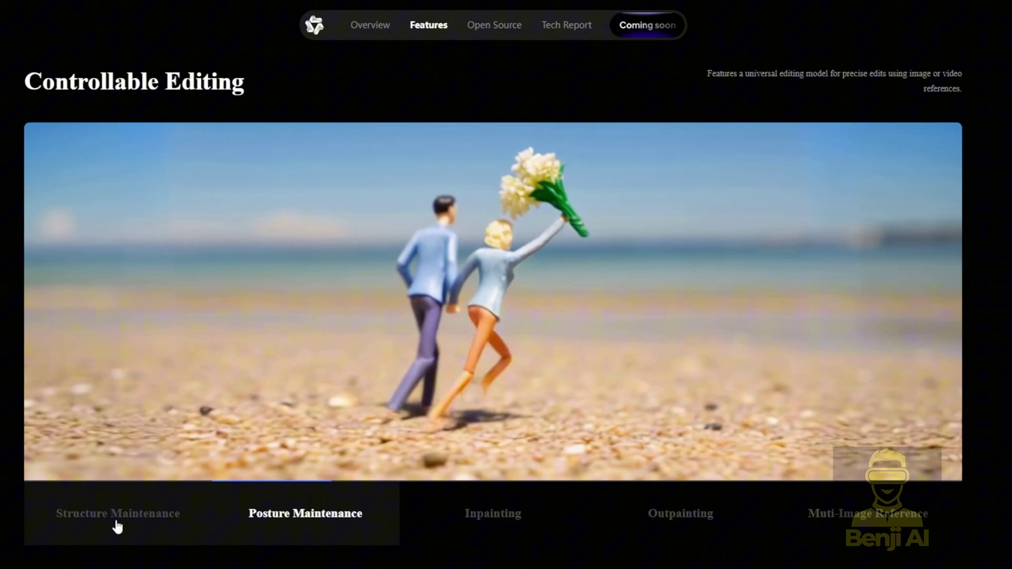
left_click(680, 514)
left_click(879, 523)
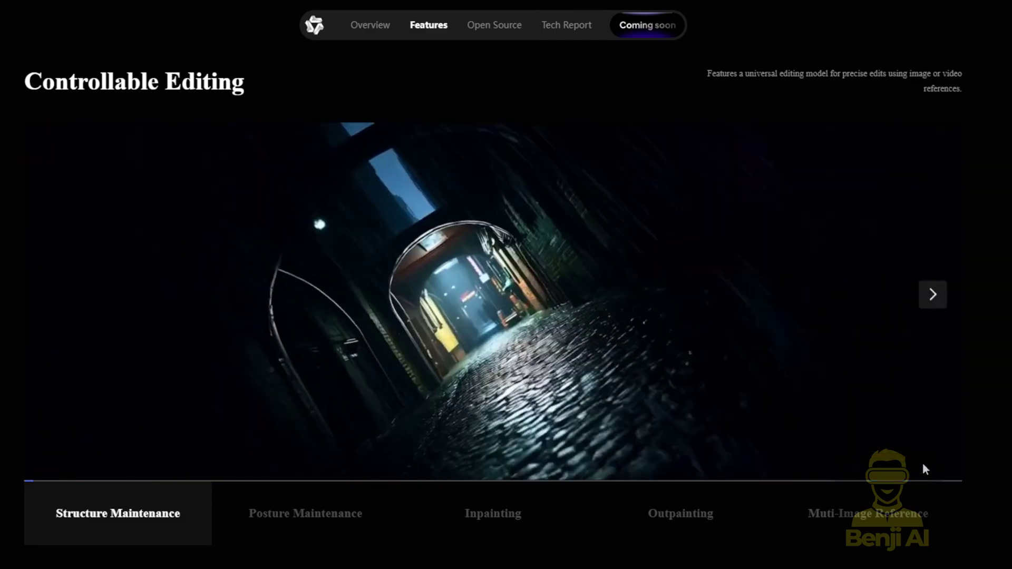
left_click(898, 517)
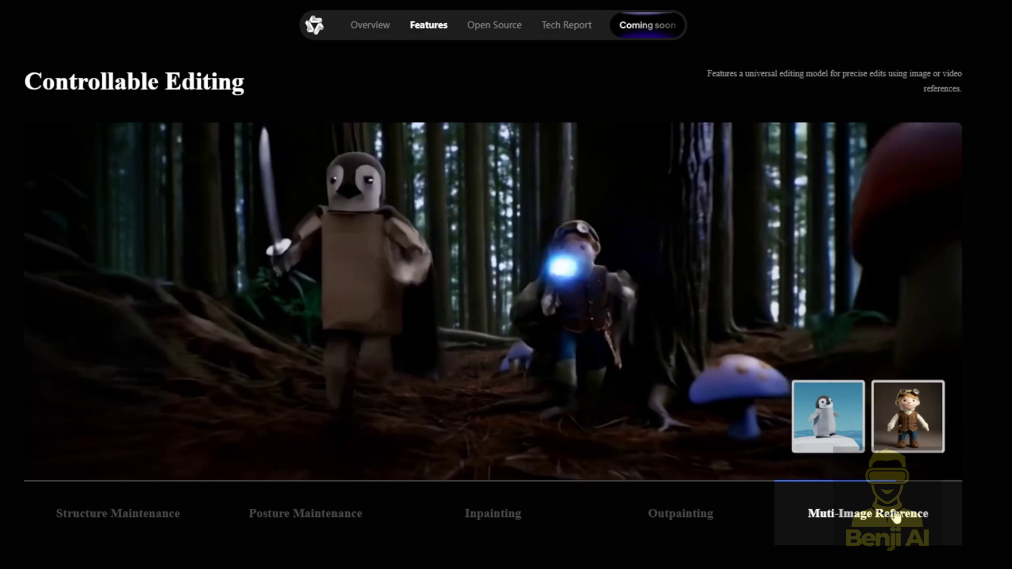
Continue down past the Visual Text Generation samples to Sound Effects & Music.
scroll(895, 514, "down", 3)
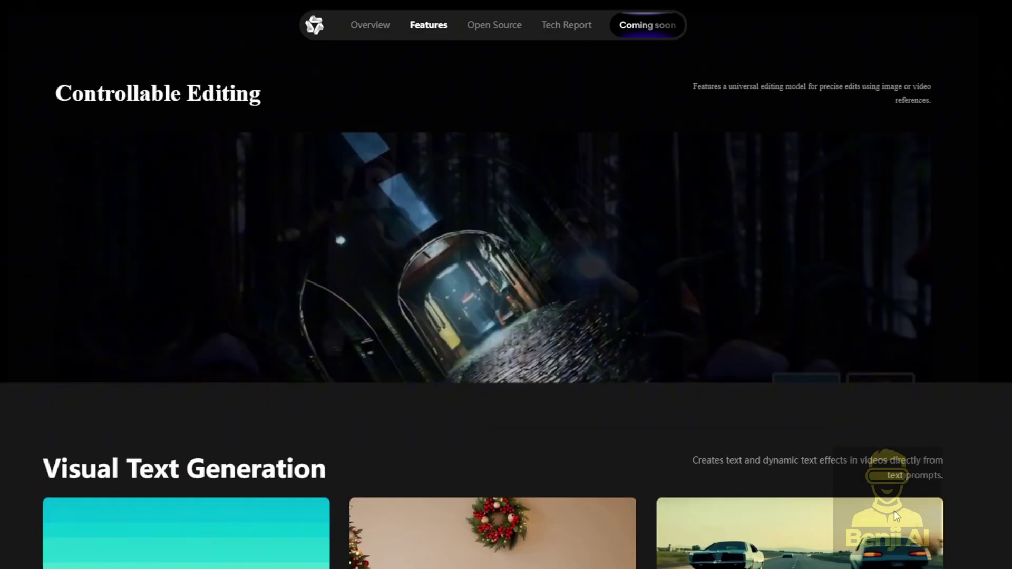
scroll(894, 510, "down", 4)
scroll(894, 511, "down", 2)
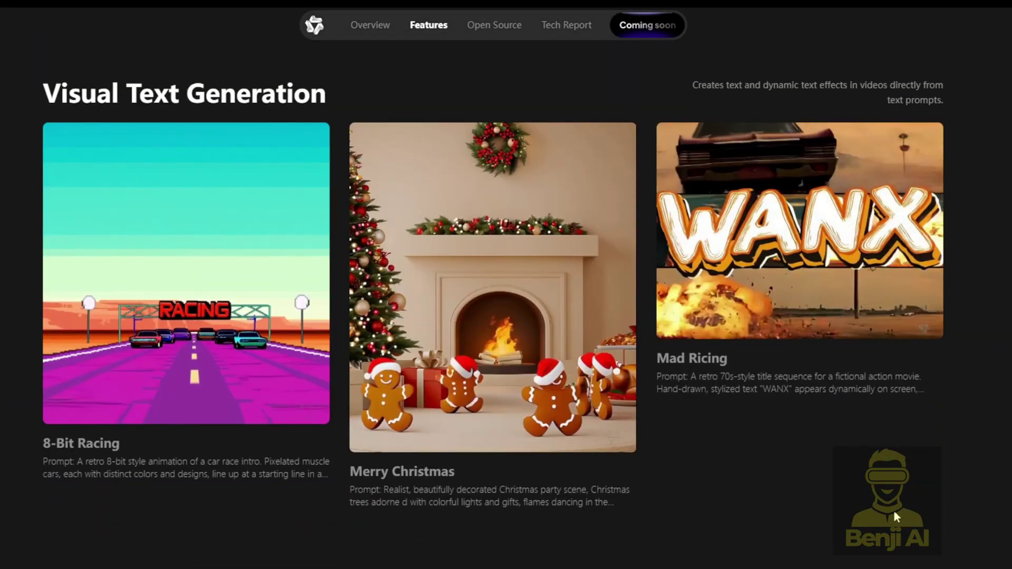
scroll(894, 512, "down", 3)
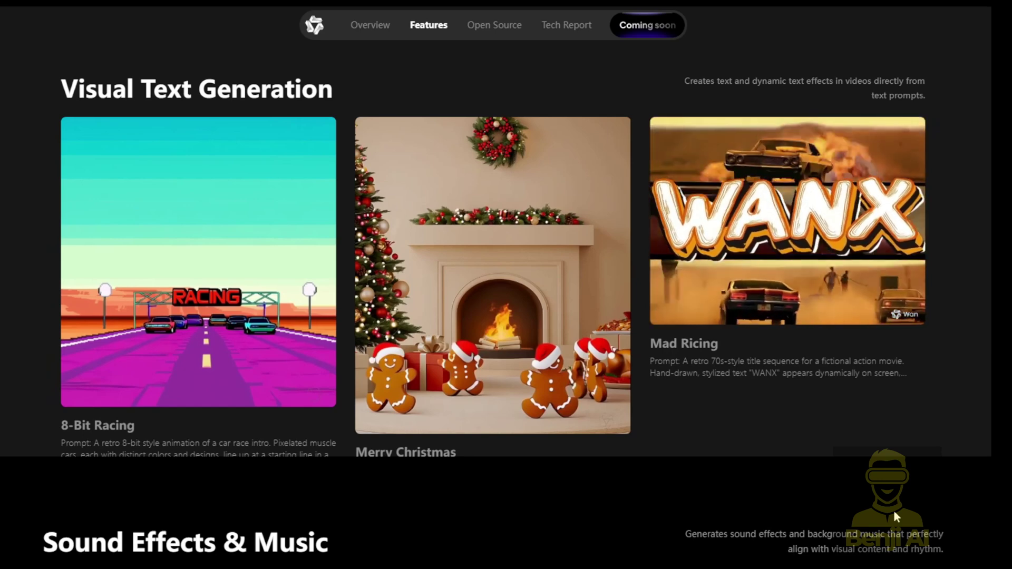
scroll(893, 510, "down", 3)
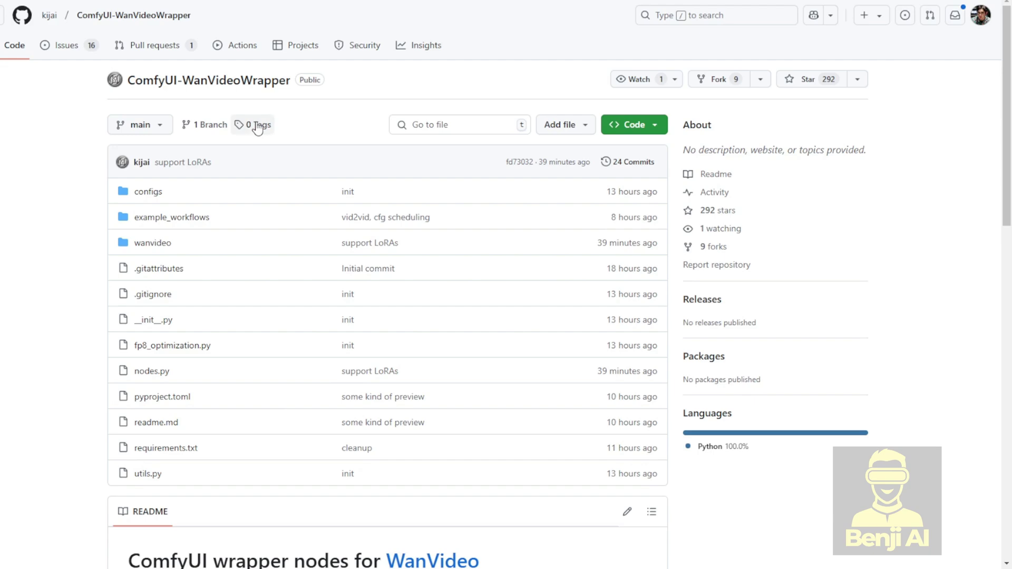
Read through the wrapper README's installation steps down to the Models section.
scroll(925, 356, "down", 5)
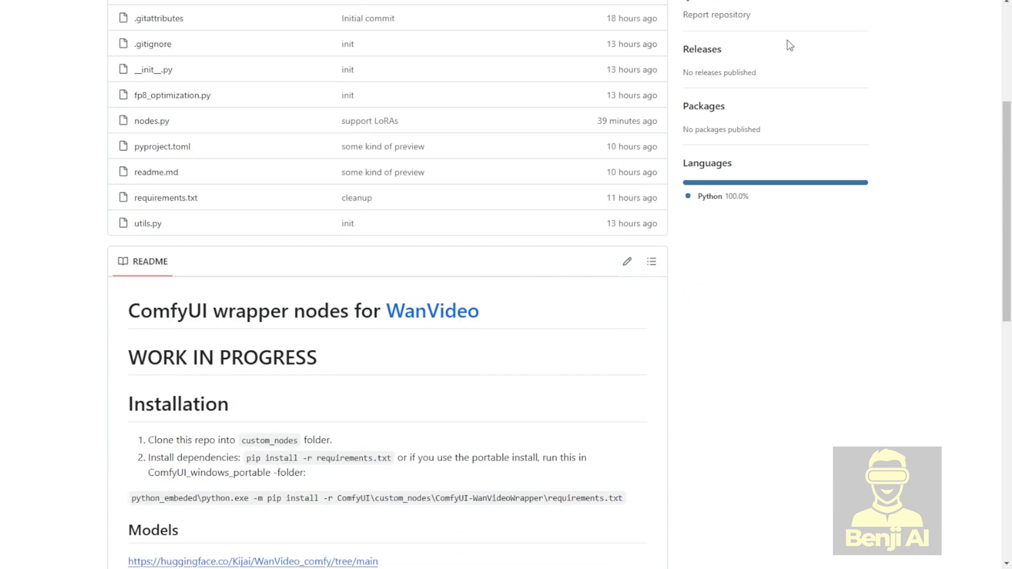
scroll(637, 249, "down", 2)
scroll(636, 249, "down", 2)
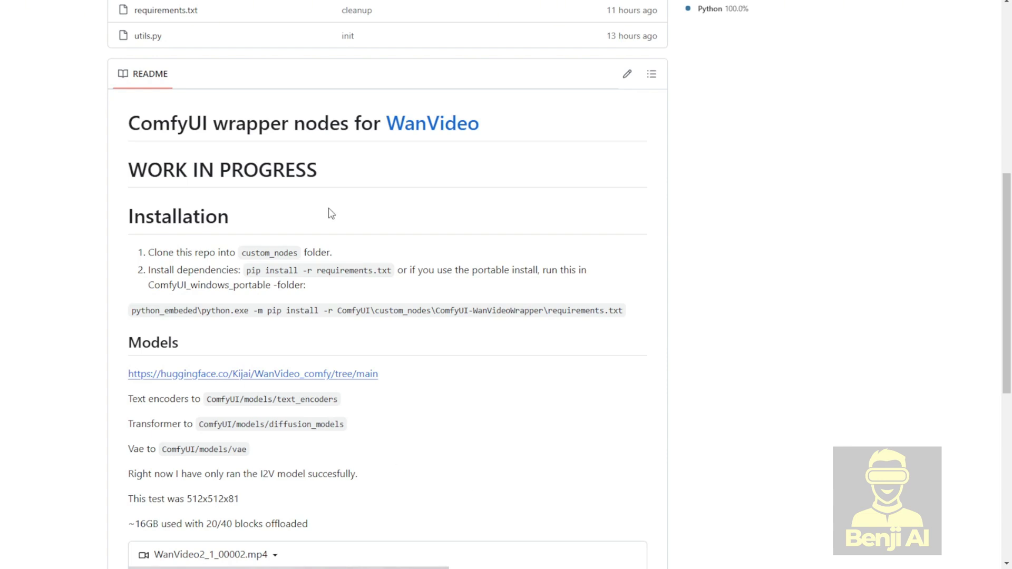
mouse_move(144, 252)
left_mouse_down()
mouse_move(309, 252)
mouse_move(447, 320)
left_mouse_up()
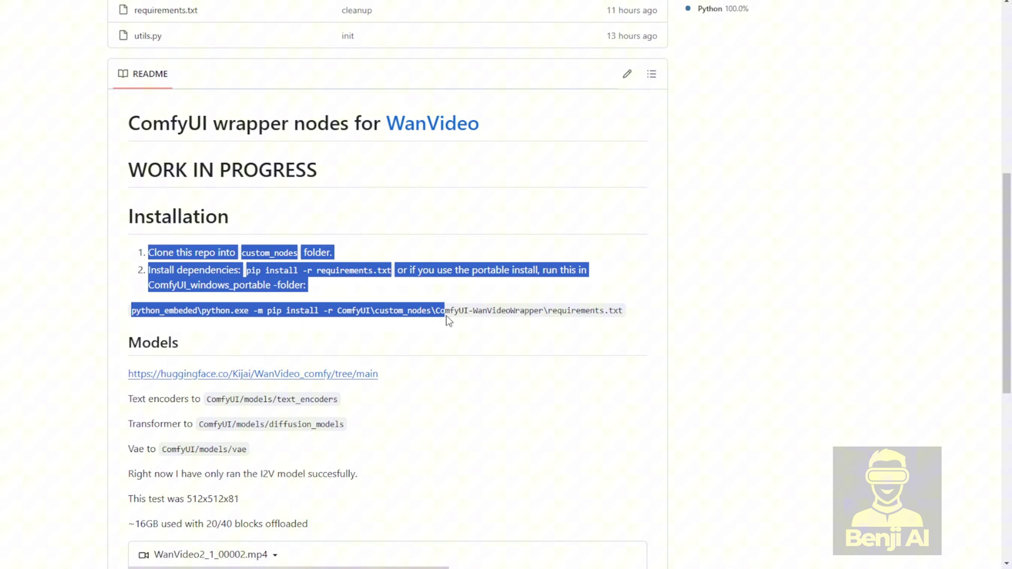
left_click(899, 343)
scroll(299, 249, "down", 5)
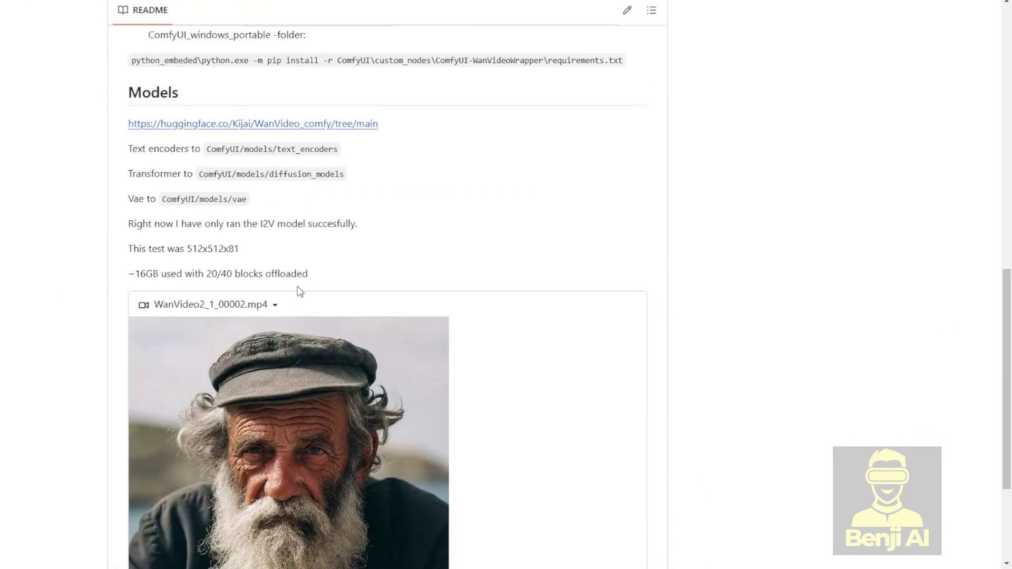
scroll(300, 292, "up", 4)
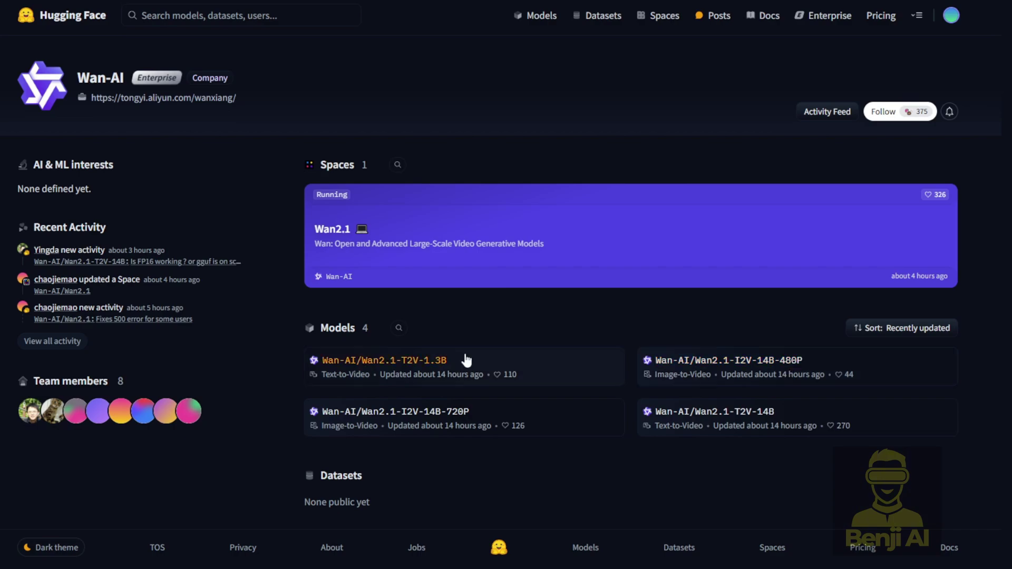
left_click(480, 369)
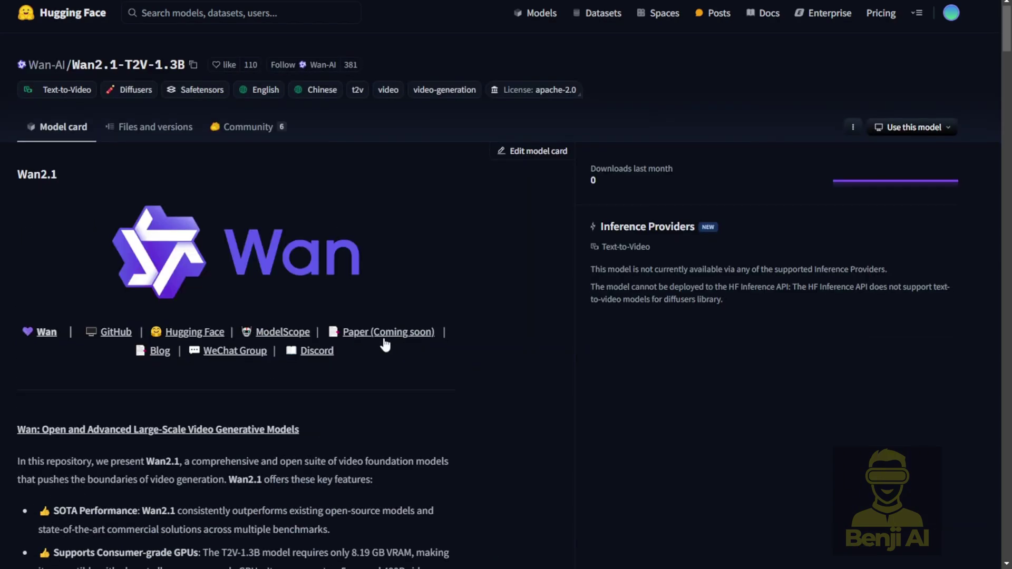
scroll(385, 343, "down", 3)
scroll(383, 343, "down", 5)
scroll(343, 339, "up", 3)
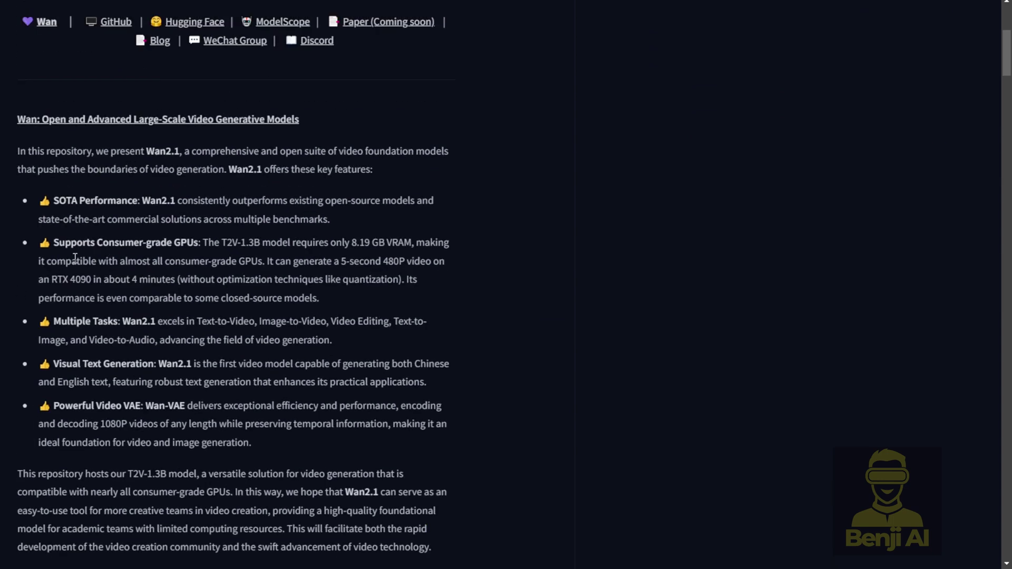
left_click_drag(60, 220, 367, 422)
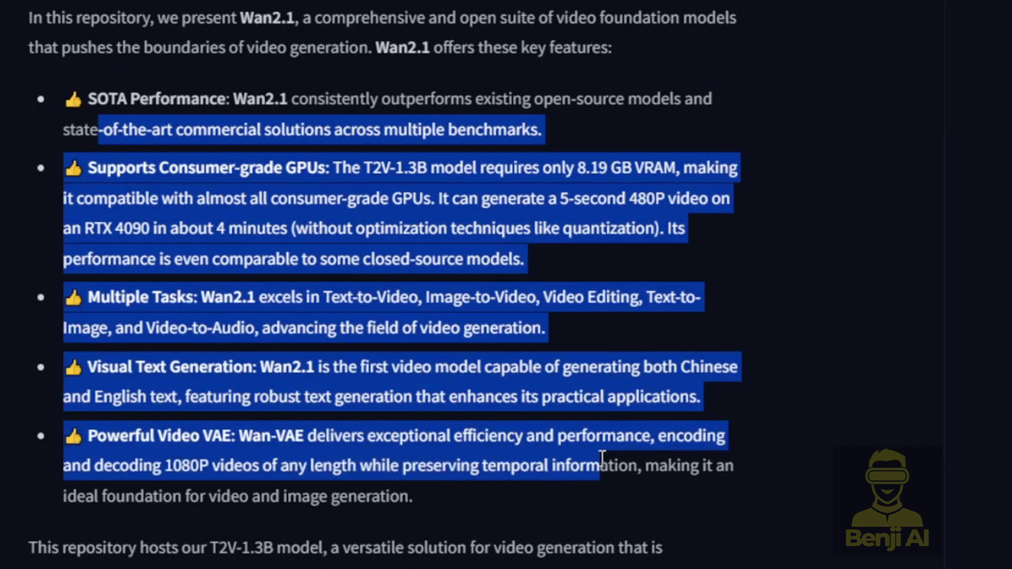
left_click_drag(602, 456, 548, 500)
left_click(425, 489)
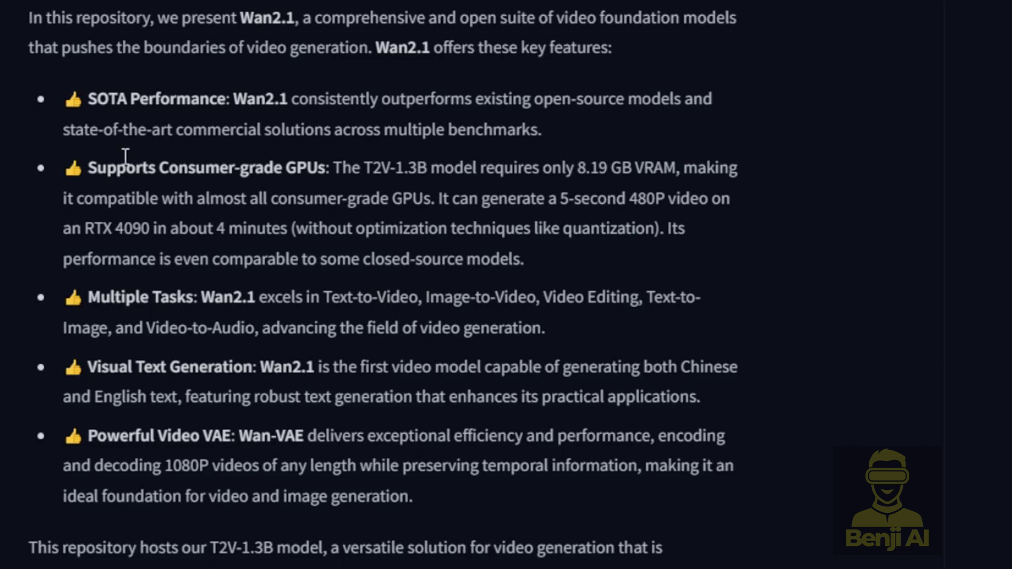
left_click_drag(69, 171, 189, 179)
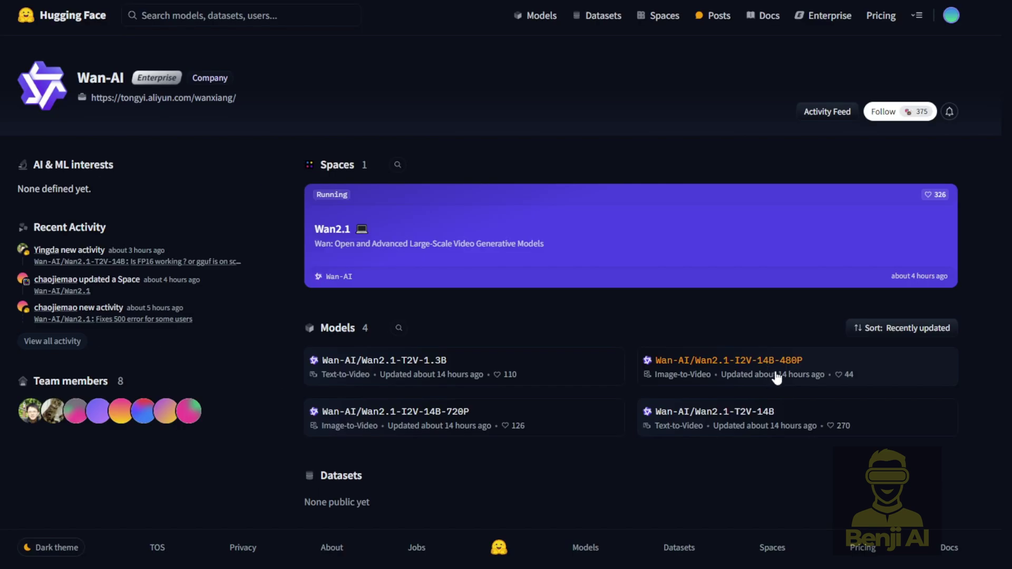
left_click(776, 372)
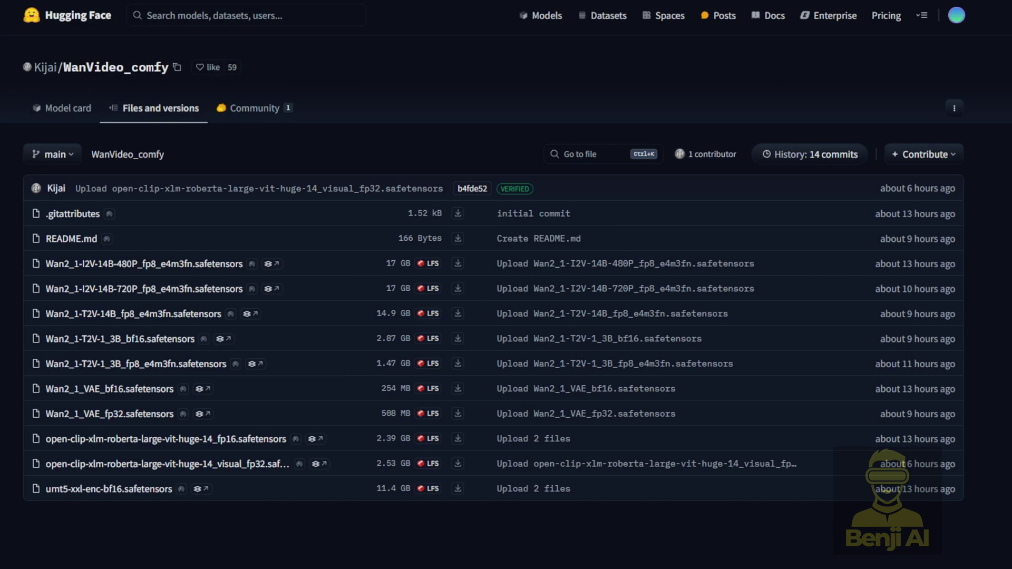
left_click_drag(44, 433, 84, 472)
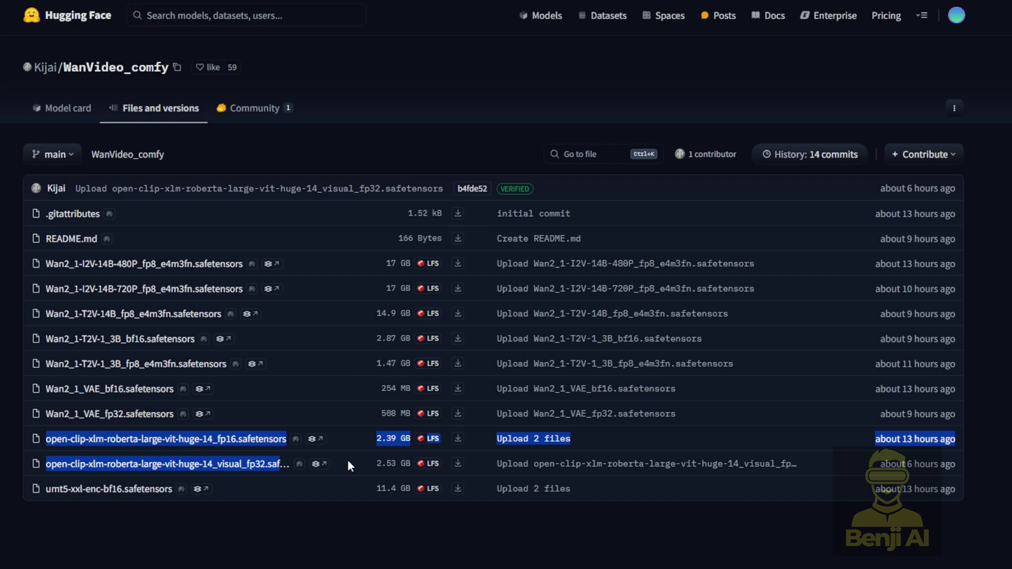
left_click_drag(174, 413, 79, 388)
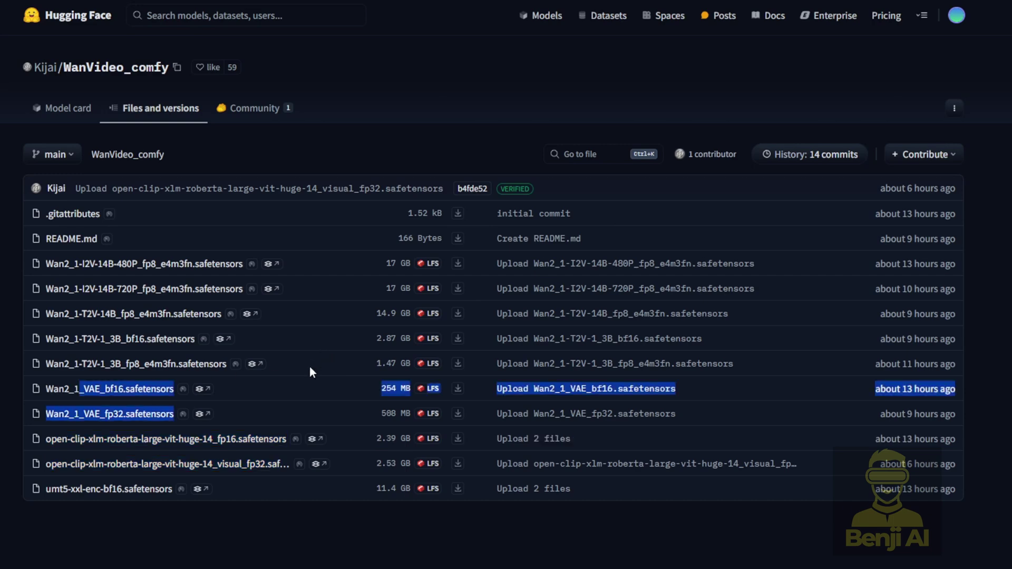
left_click_drag(309, 365, 39, 268)
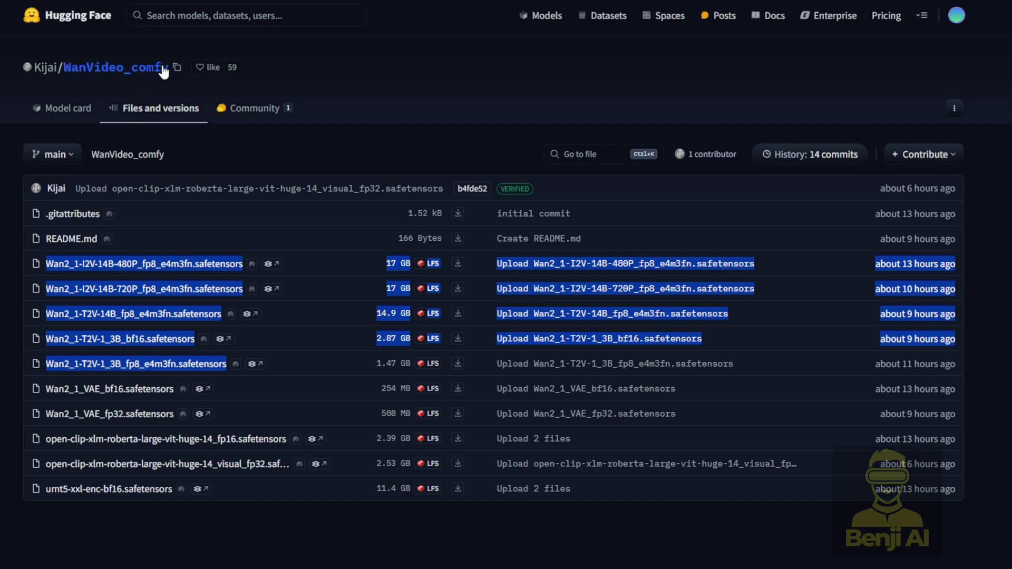
left_click(384, 171)
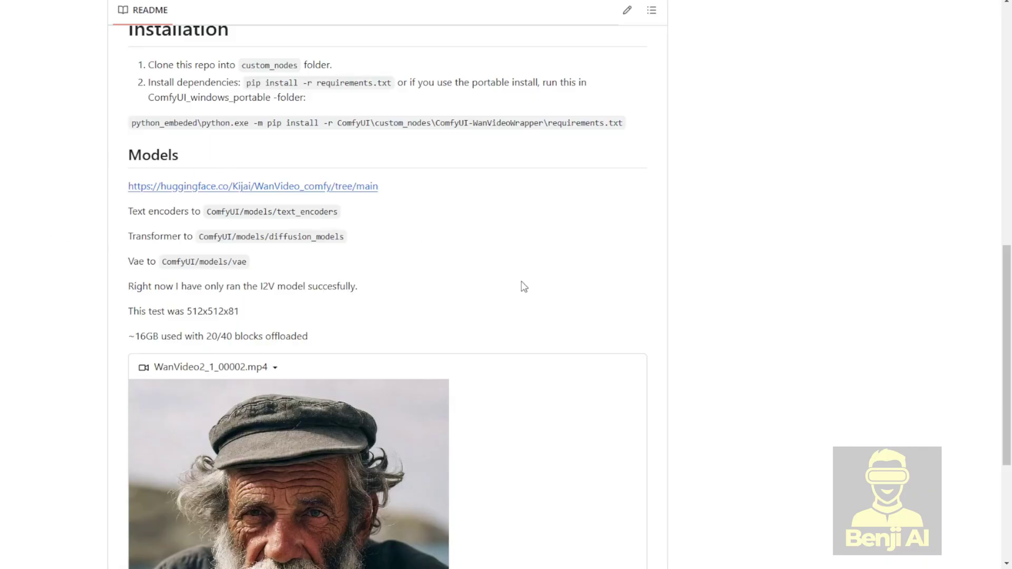
Highlight the README's 'Clone this repo into custom_nodes folder' installation step.
scroll(538, 295, "up", 5)
scroll(540, 298, "down", 2)
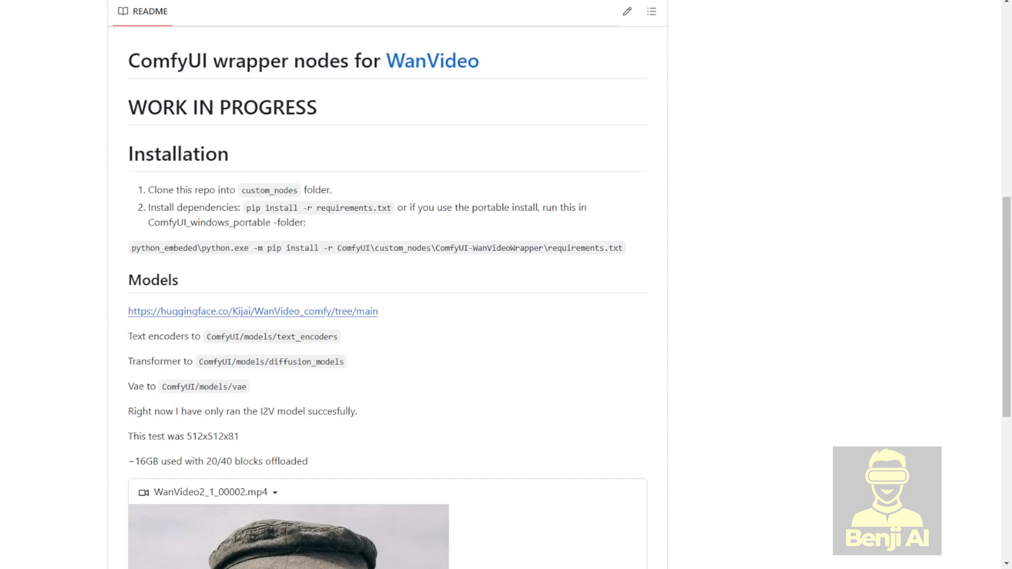
scroll(388, 284, "up", 5)
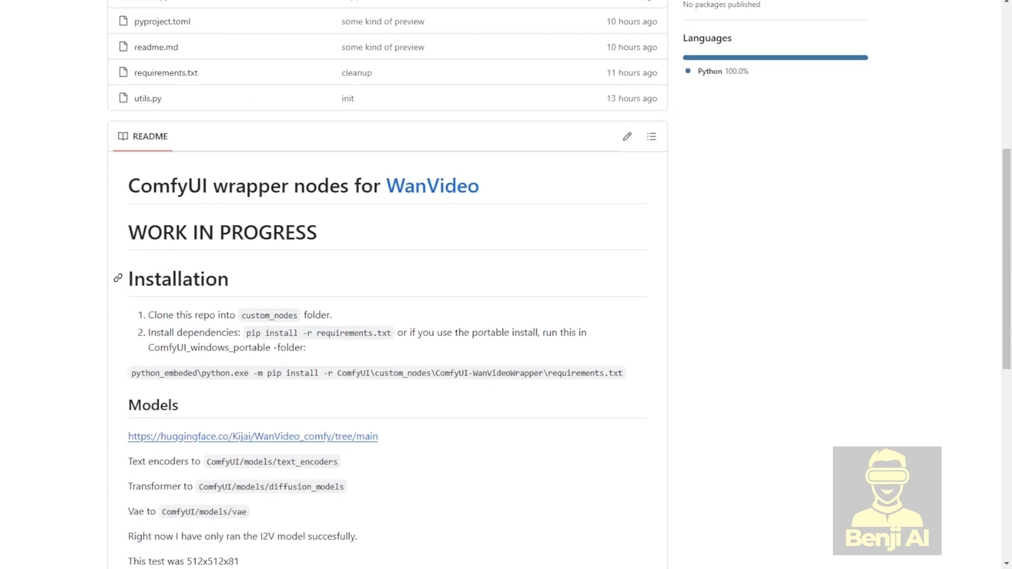
scroll(388, 284, "down", 3)
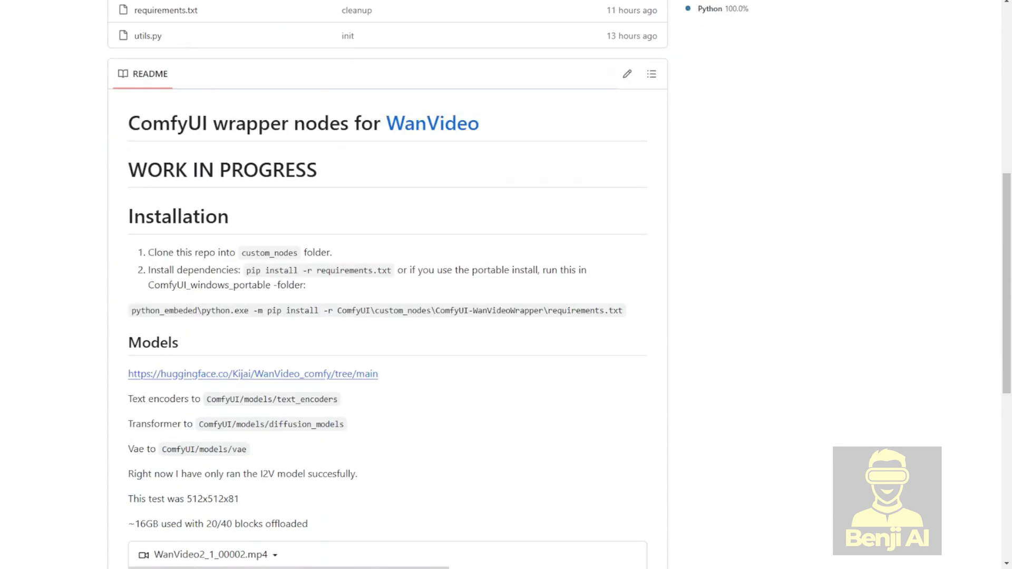
mouse_move(148, 252)
left_mouse_down()
mouse_move(302, 252)
mouse_move(311, 267)
mouse_move(332, 249)
left_mouse_up()
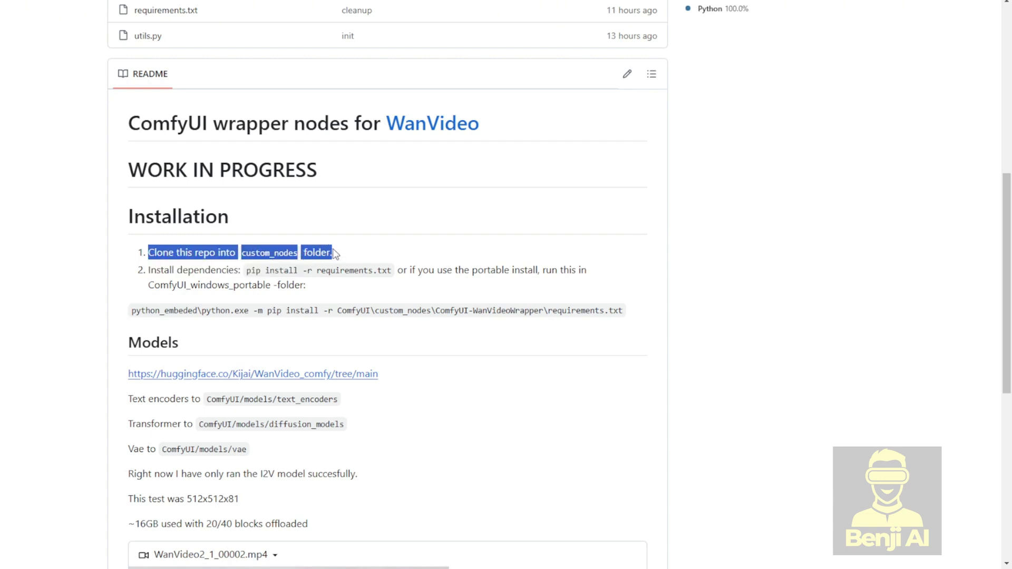
left_click(263, 285)
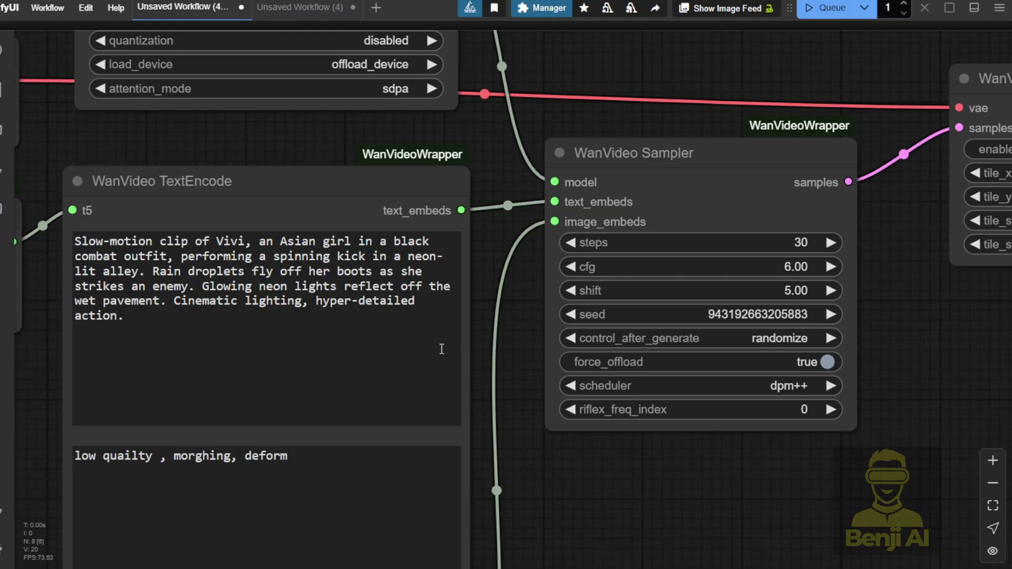
Zoom out on the ComfyUI canvas to view the WanVideo workflow nodes.
scroll(515, 334, "down", 8)
scroll(514, 334, "down", 5)
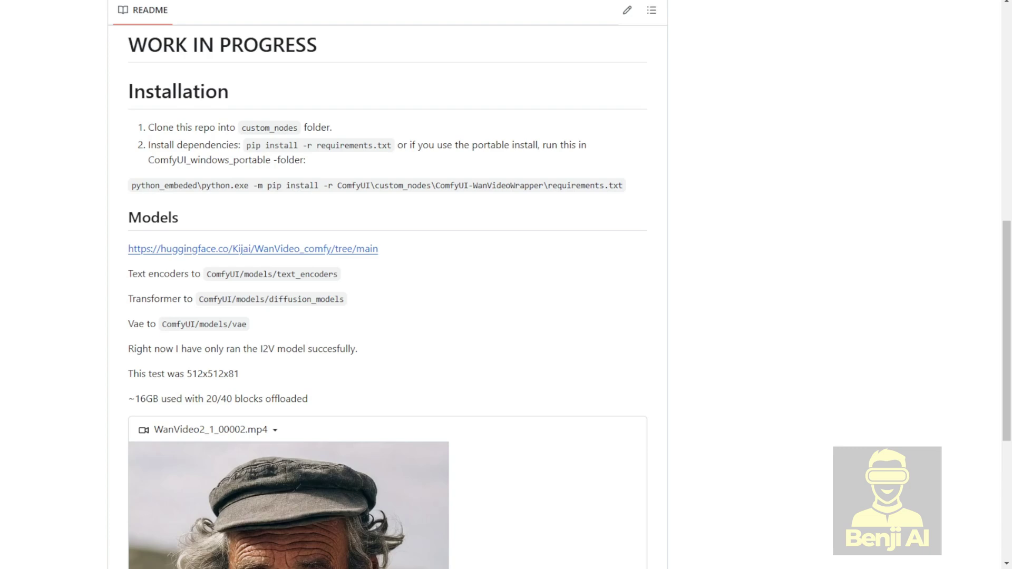
Launch Command Prompt in E:\ComfyUI by entering cmd in File Explorer's address bar.
left_click(299, 49)
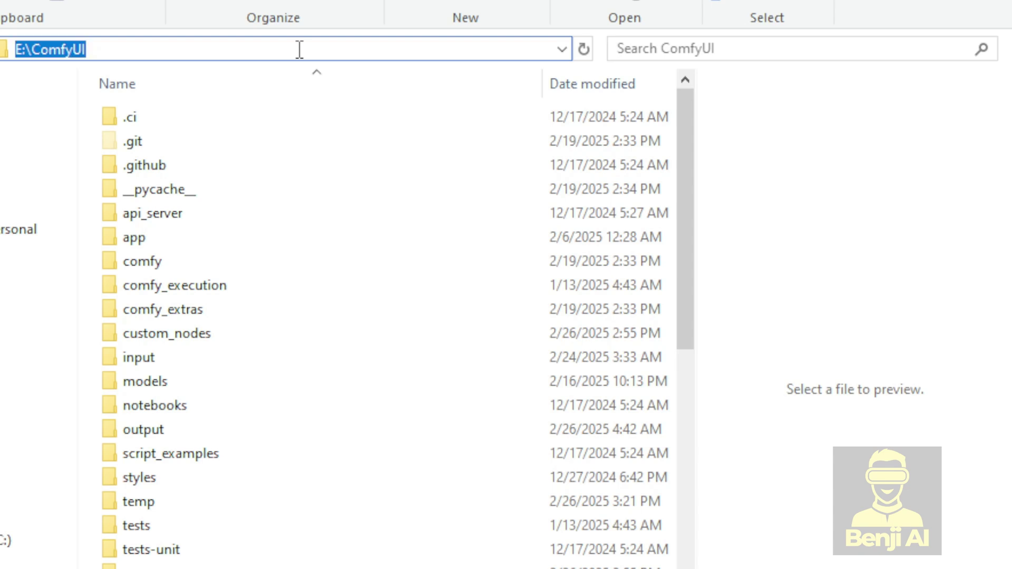
type("cmd")
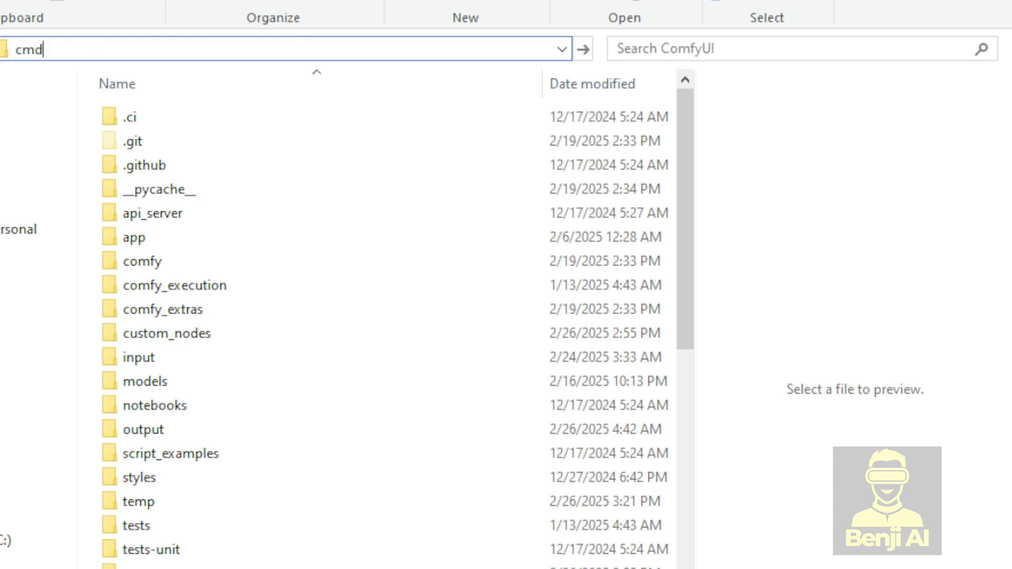
double_click(299, 49)
key("Return")
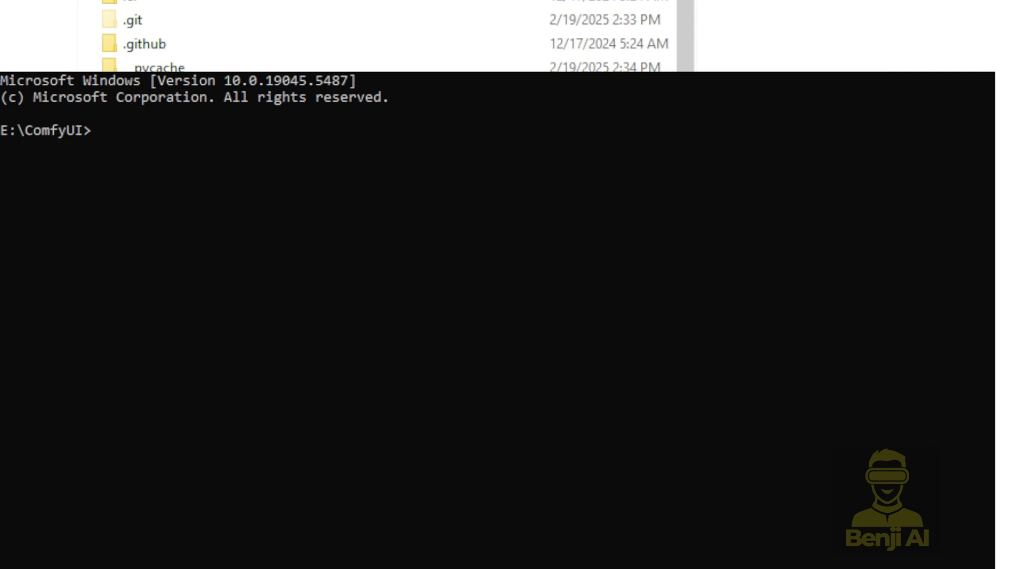
Change into custom_nodes\ComfyUI-WanVideoWrapper and paste pip install -r requirements.txt at the prompt.
type("cd custom_nodes/")
key("Return")
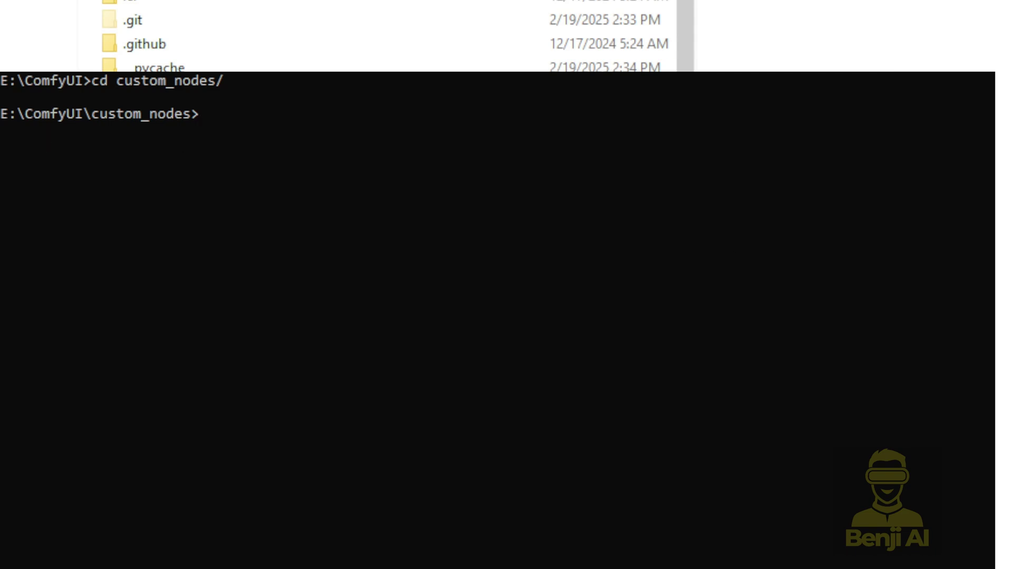
right_click(369, 149)
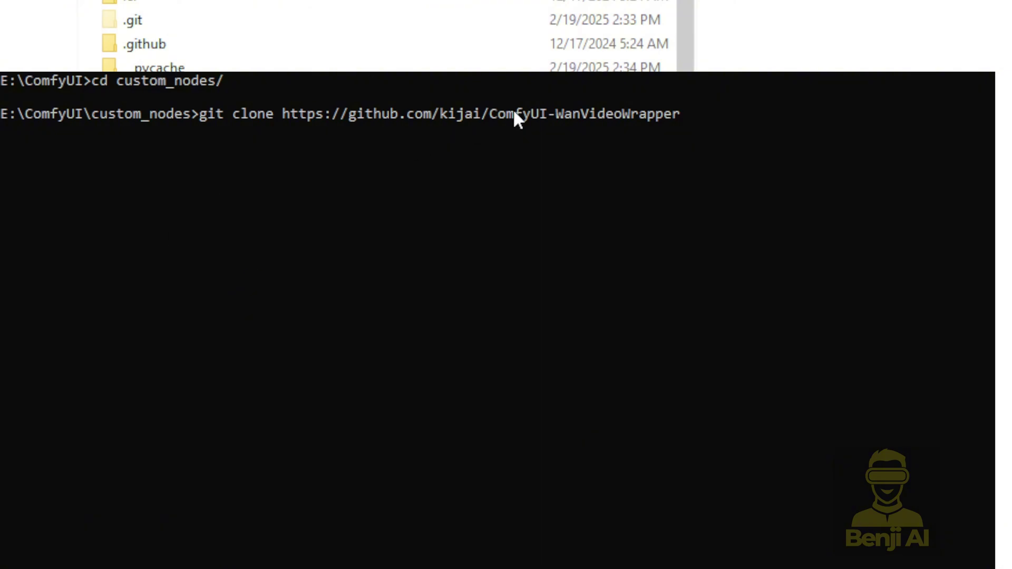
key("Left")
key("Left")
key("Left")
key("Left")
key("Left")
key("Left")
key("Left")
key("Left")
key("Left")
key("Left")
key("Left")
key("Left")
key("Left")
key("Left")
key("Left")
key("Left")
key("Left")
key("Left")
key("Left")
key("Left")
key("BackSpace")
key("BackSpace")
key("BackSpace")
key("BackSpace")
key("BackSpace")
key("BackSpace")
key("BackSpace")
key("BackSpace")
key("BackSpace")
key("BackSpace")
key("BackSpace")
key("BackSpace")
key("BackSpace")
key("BackSpace")
key("BackSpace")
key("BackSpace")
key("BackSpace")
key("BackSpace")
key("BackSpace")
key("BackSpace")
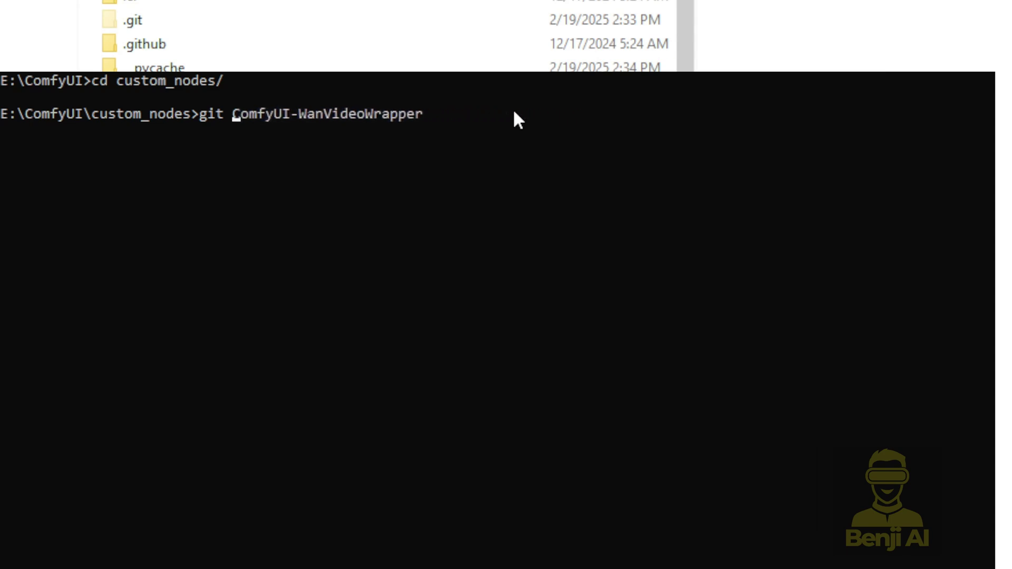
key("BackSpace")
key("BackSpace")
key("BackSpace")
key("BackSpace")
type("cd")
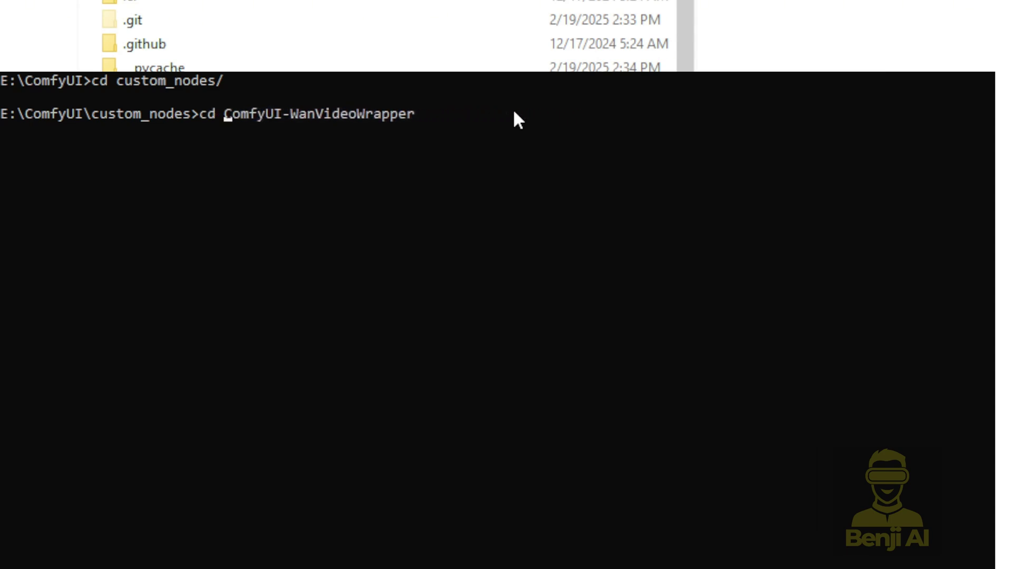
key("Return")
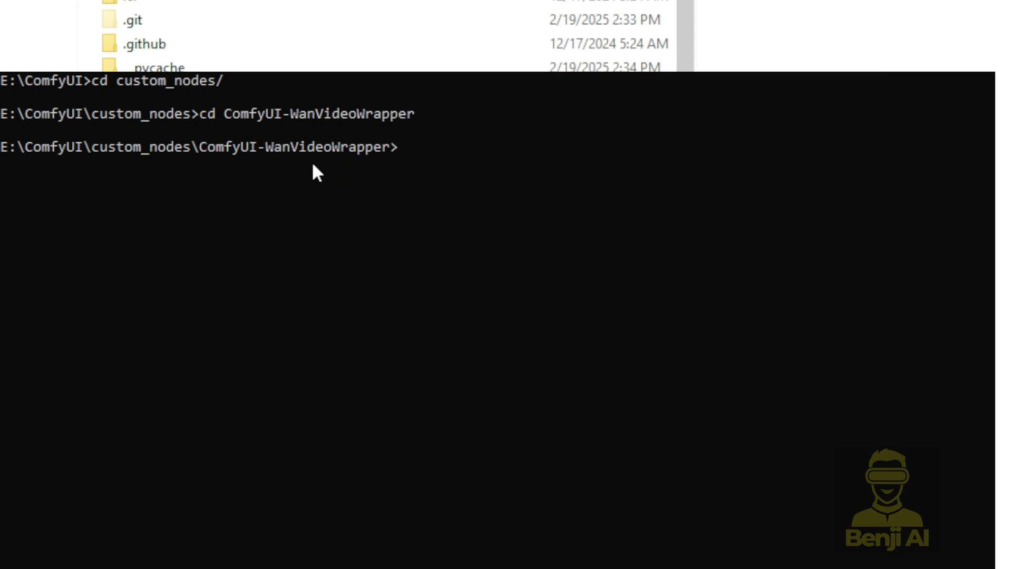
type("pip install -r requirements.txt")
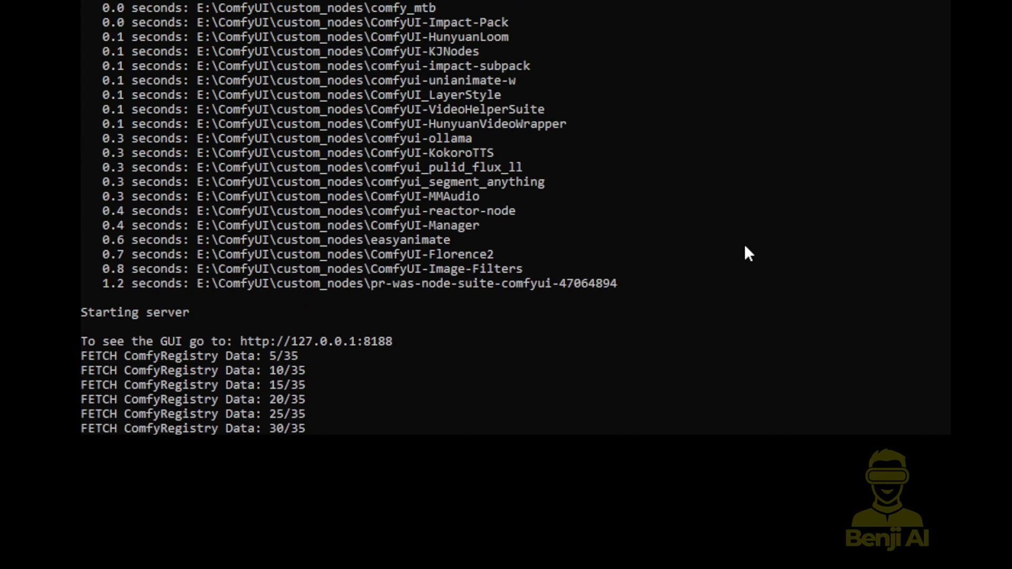
Find and highlight the ComfyUI-WanVideoWrapper line in the startup log's Import times list.
scroll(749, 253, "up", 5)
scroll(748, 254, "down", 2)
scroll(745, 246, "down", 2)
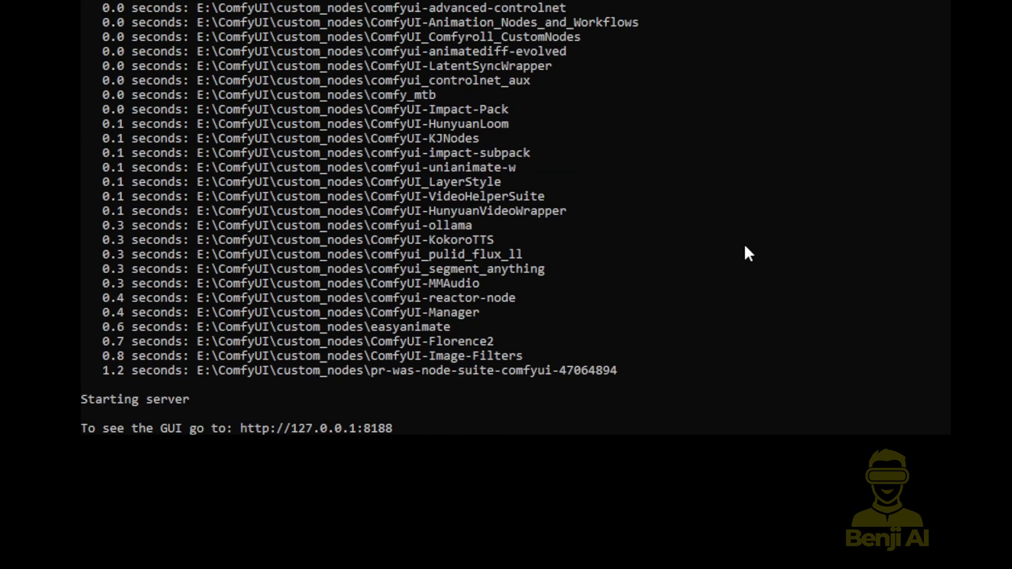
scroll(745, 246, "up", 1)
scroll(746, 246, "down", 1)
scroll(490, 364, "up", 1)
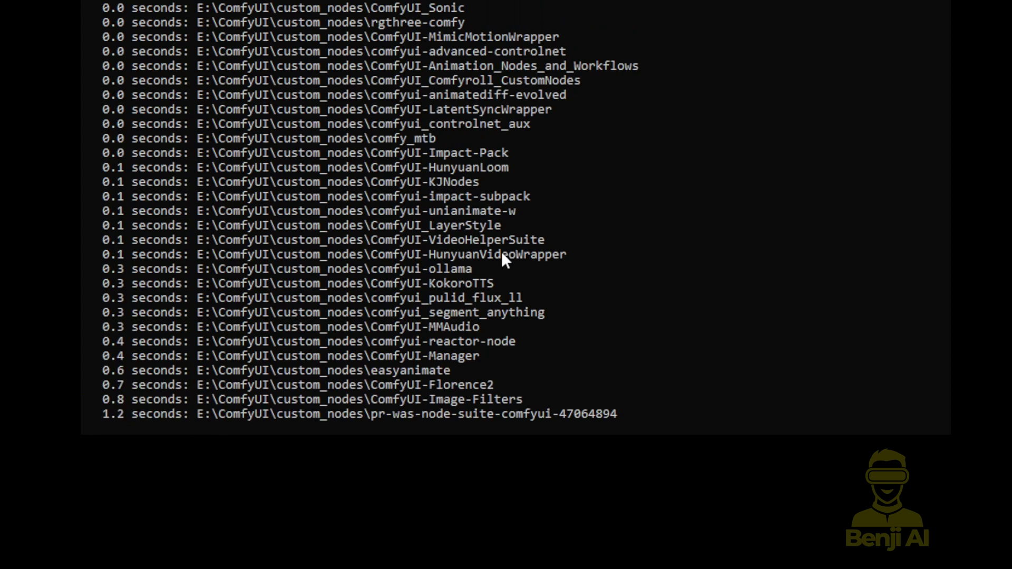
scroll(501, 251, "up", 5)
left_click_drag(551, 386, 116, 391)
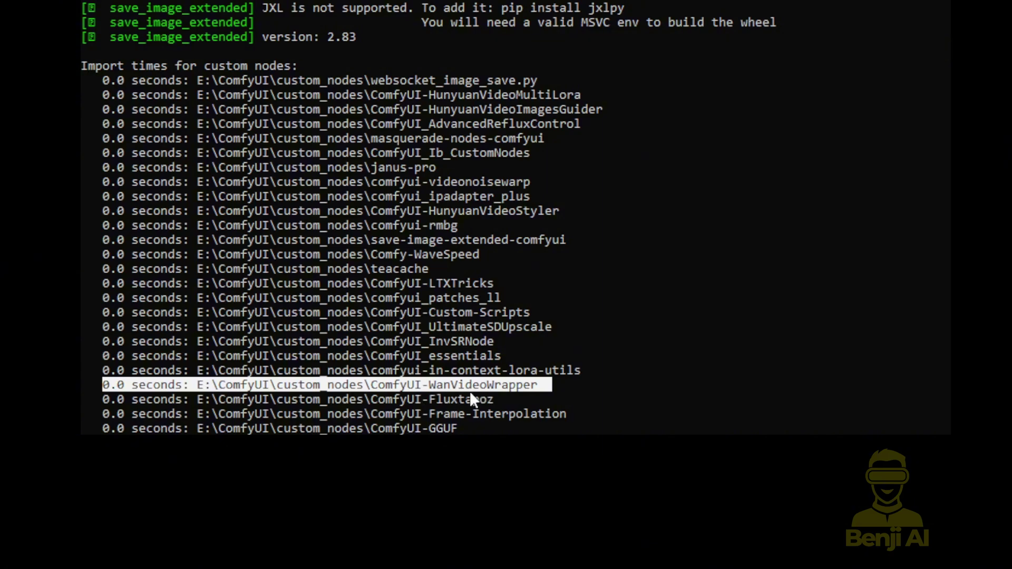
scroll(477, 390, "down", 6)
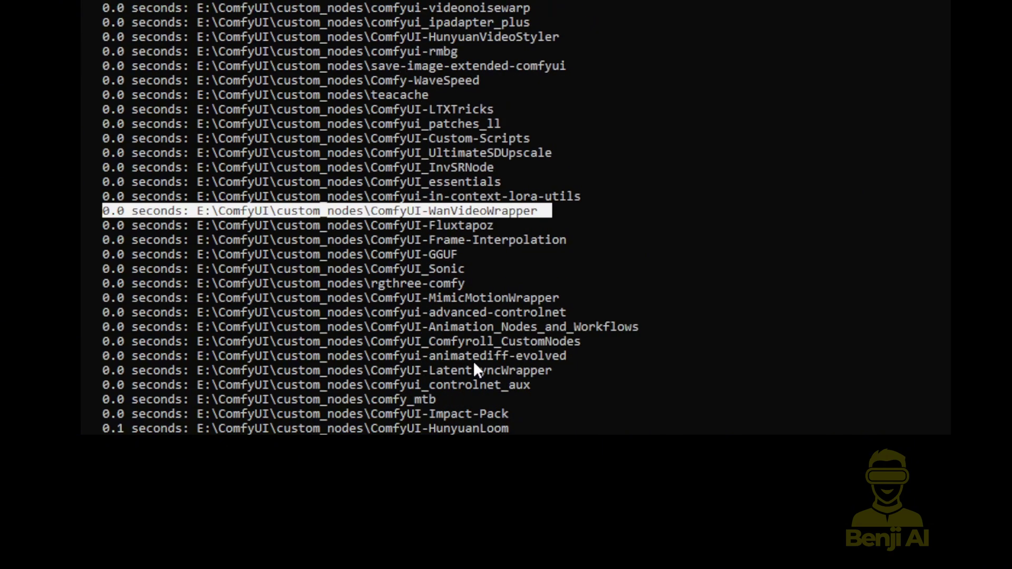
scroll(461, 348, "down", 1)
scroll(461, 347, "down", 4)
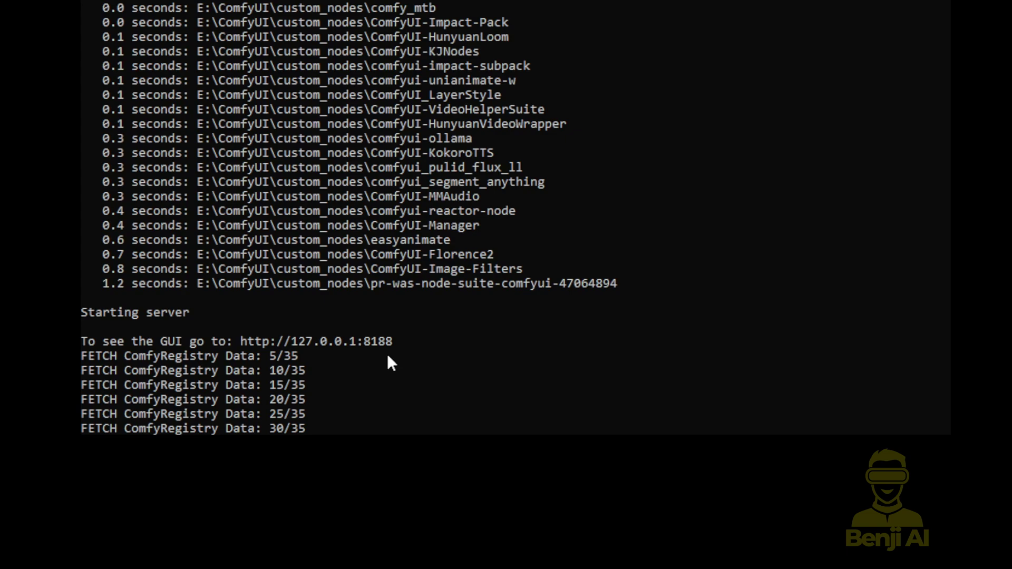
scroll(390, 358, "up", 2)
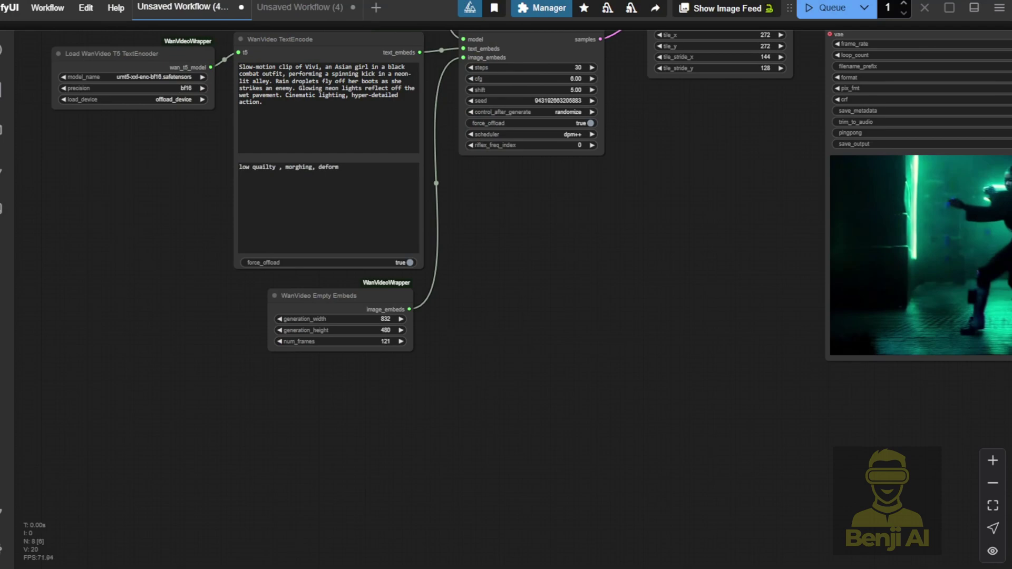
Inspect the WanVideo Model Loader, confirming it loads Wan2_1-T2V-1_3B_fp8_e4m3fn.safetensors.
left_click_drag(517, 362, 430, 481)
left_click_drag(497, 383, 542, 421)
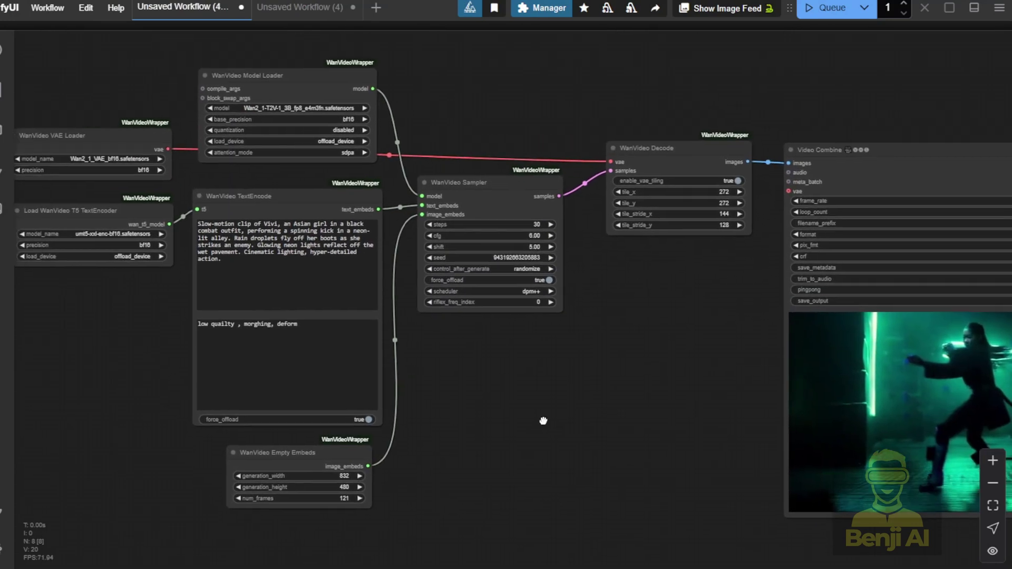
scroll(295, 175, "up", 3)
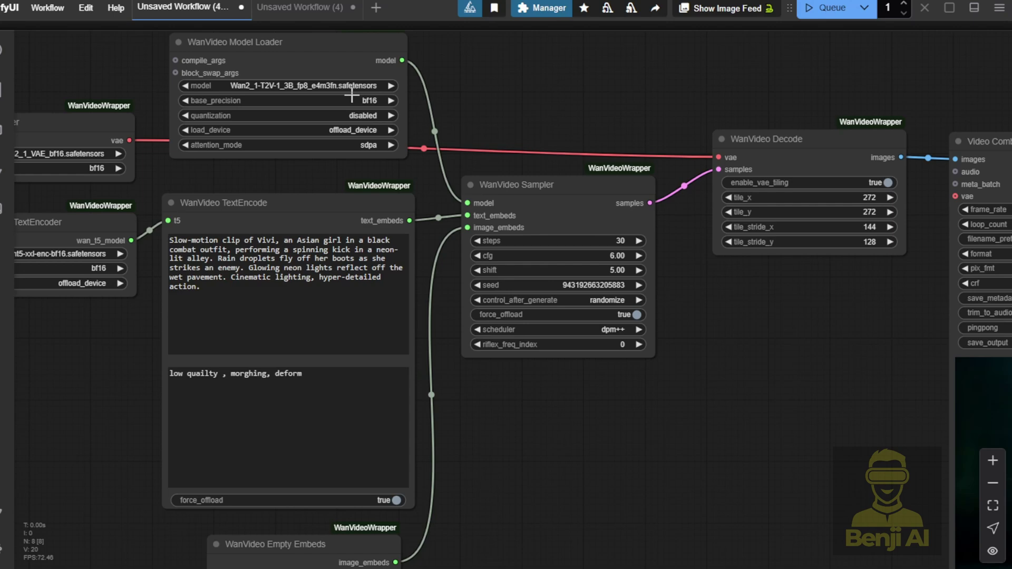
scroll(351, 95, "up", 3)
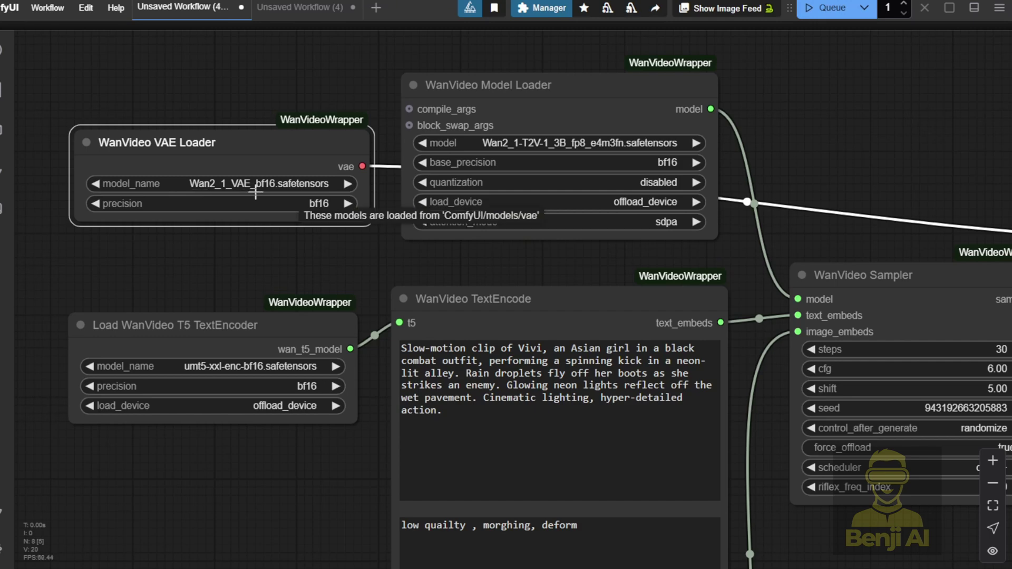
left_click(532, 87)
scroll(761, 152, "up", 5)
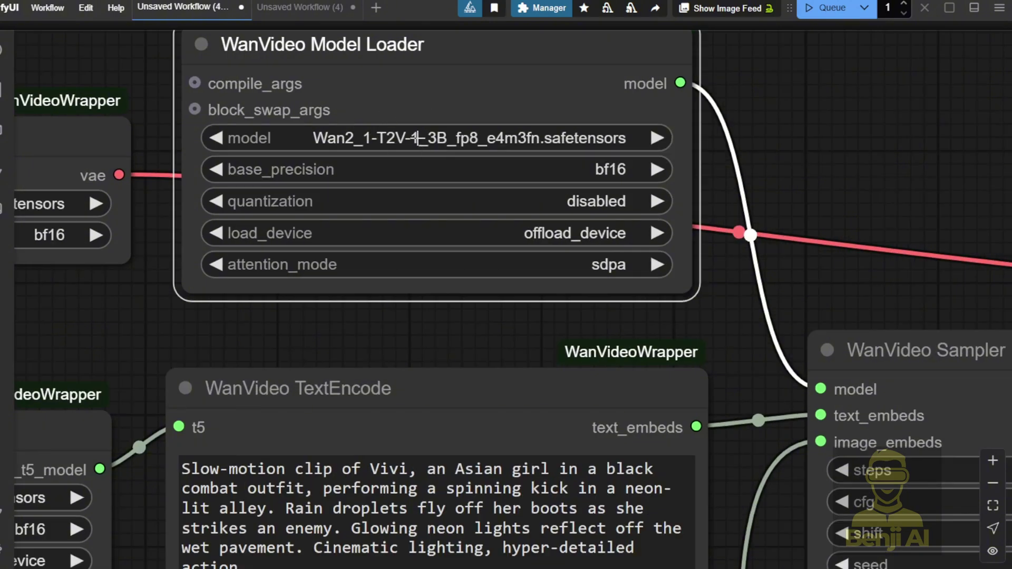
scroll(445, 140, "up", 1)
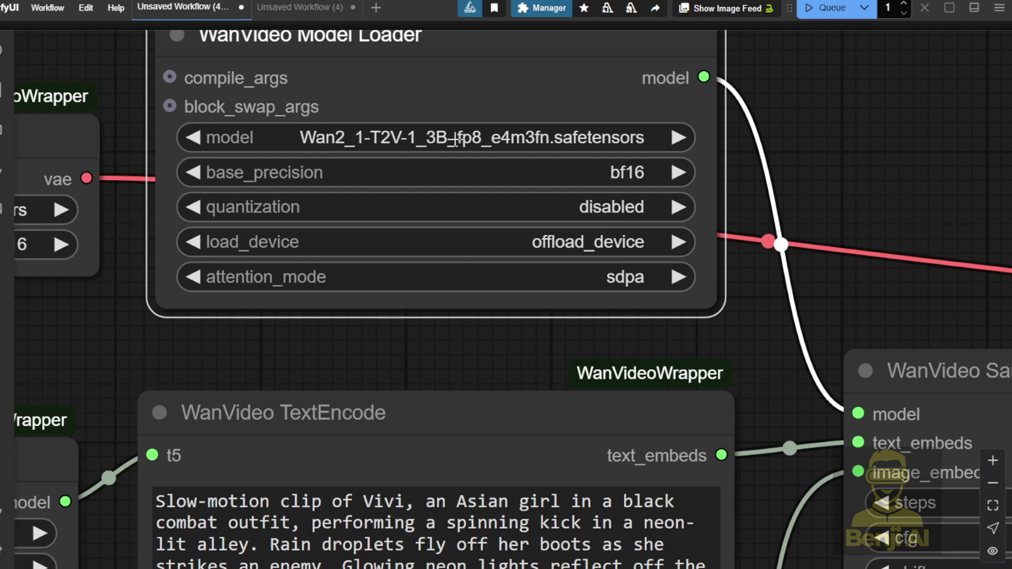
scroll(713, 414, "down", 10)
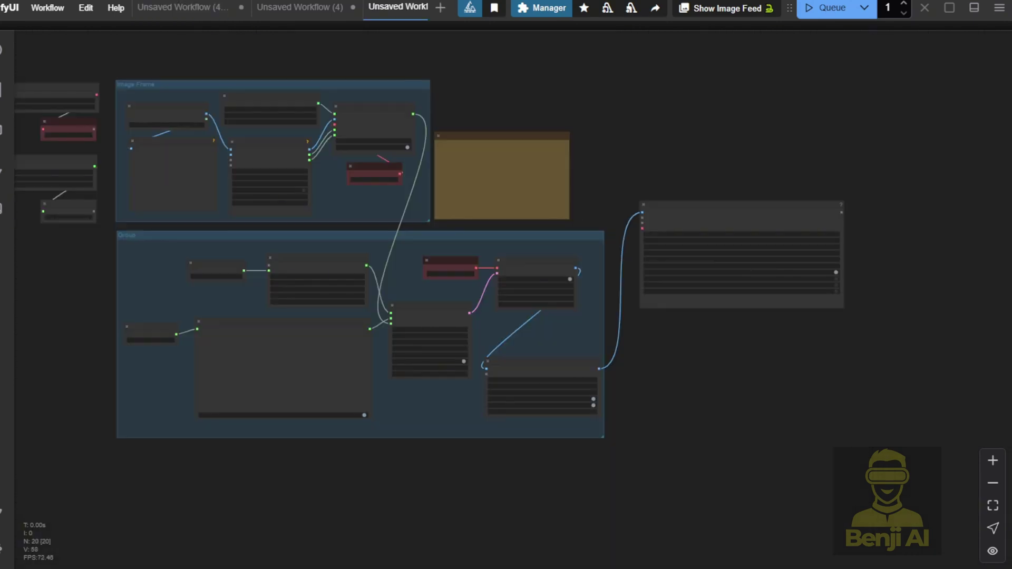
Inspect the I2V workflow's Wan2_1-I2V-14B-480P fp8 loader, 20-block BlockSwap and Get_wan_clip node.
scroll(288, 280, "up", 15)
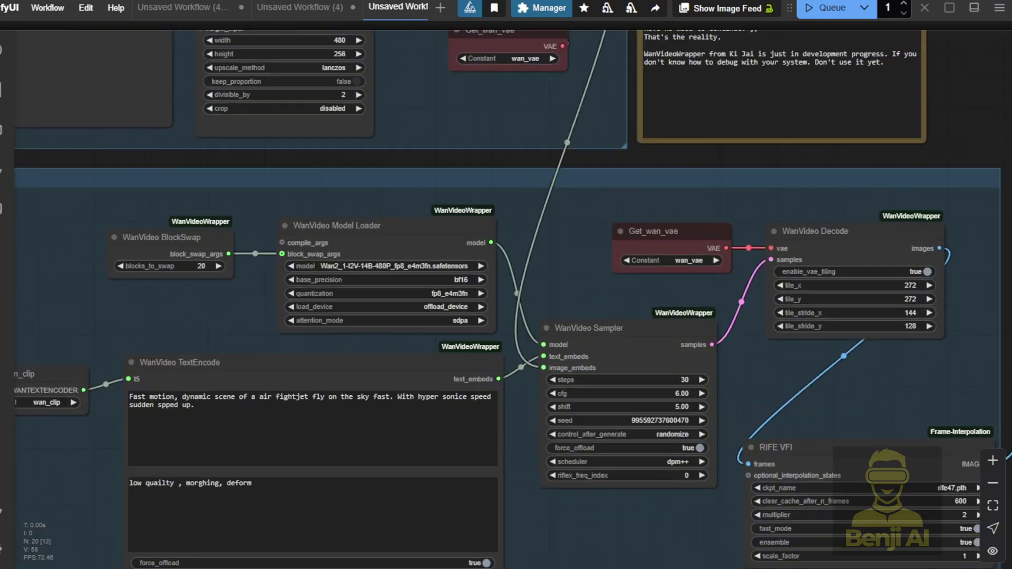
scroll(304, 258, "up", 4)
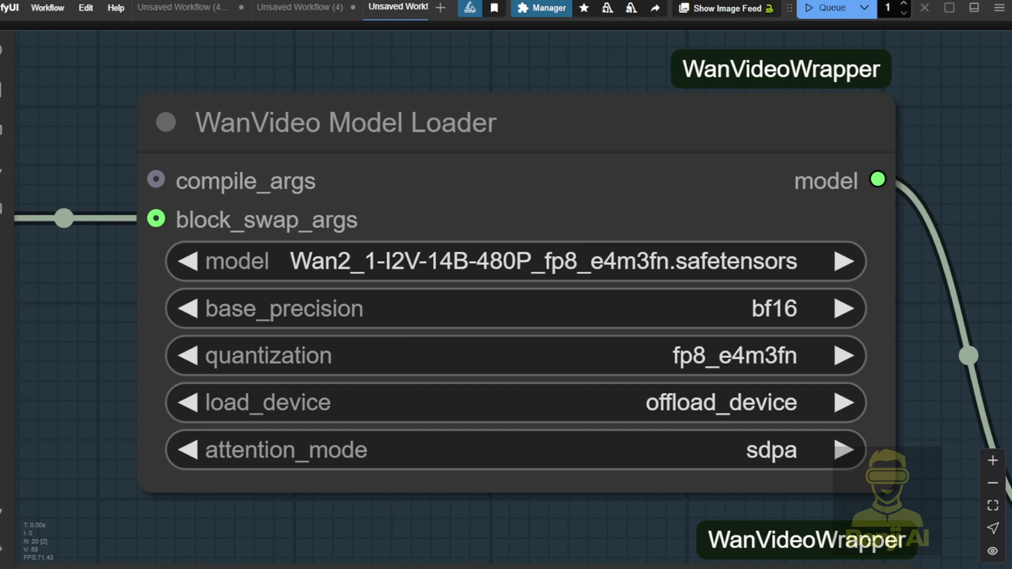
scroll(634, 190, "down", 10)
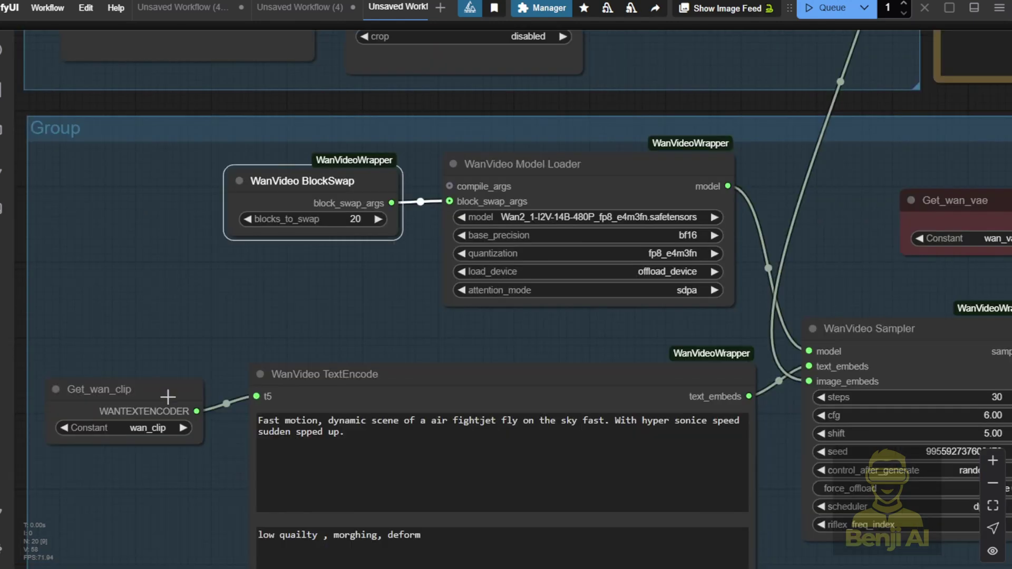
left_click(149, 379)
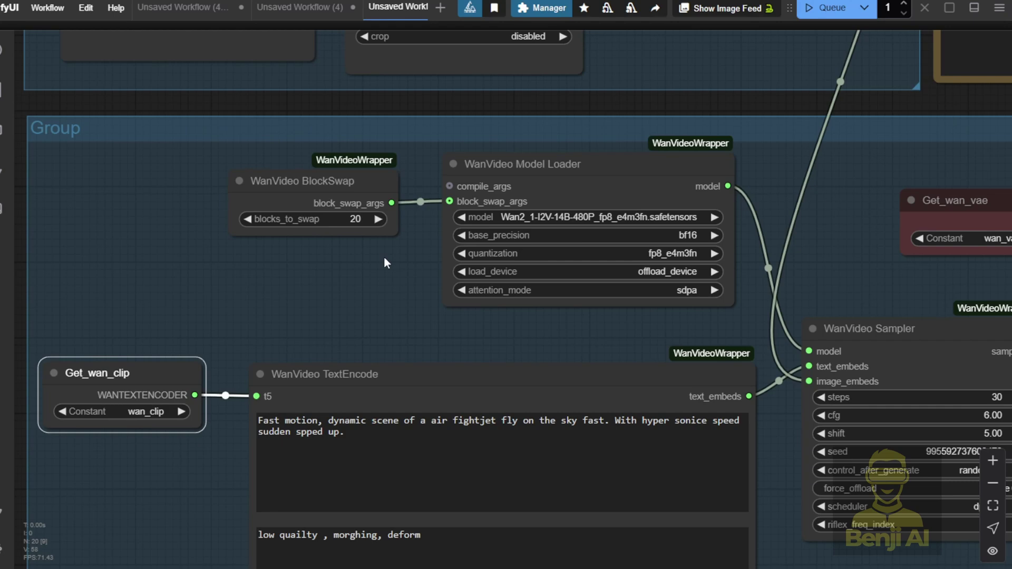
scroll(378, 283, "down", 1)
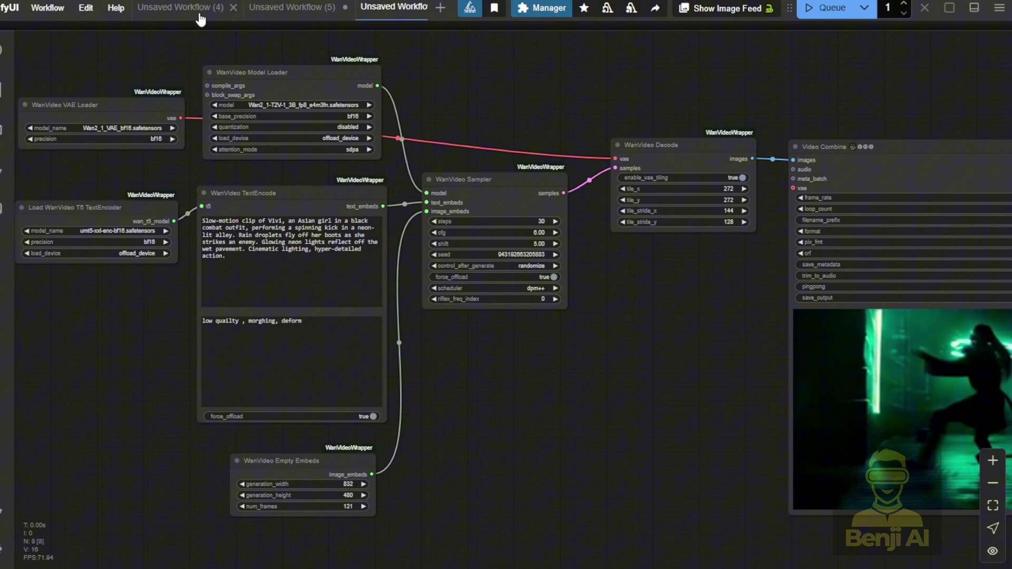
Switch to the Unsaved Workflow (4) graph and bring its night car-chase video preview into view.
left_click(182, 7)
left_click_drag(761, 463, 795, 345)
scroll(791, 346, "down", 2)
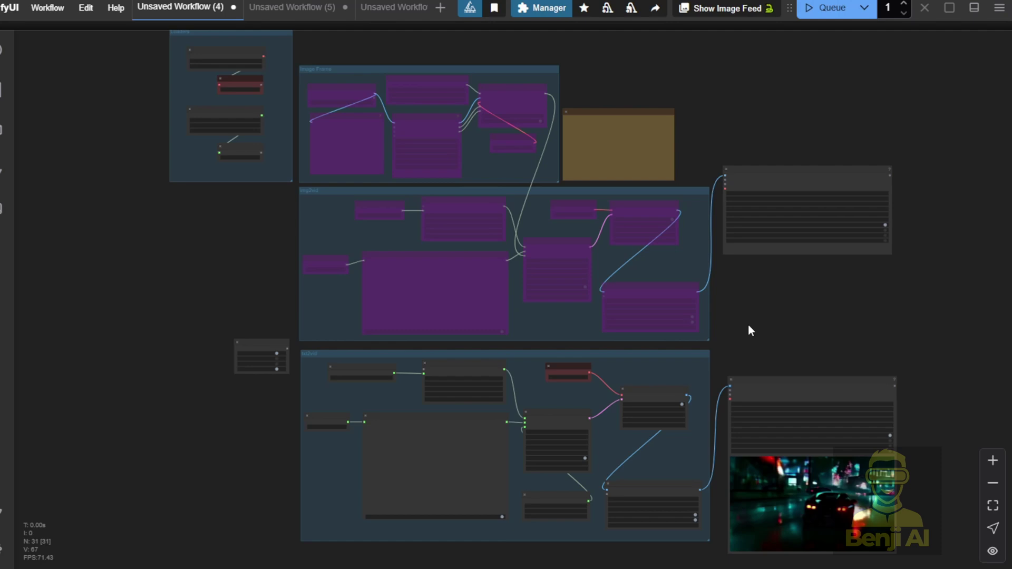
Inspect the txt2vid group's BlockSwap, TextEncode, Get_wan_clip, Sampler, Decode and RIFE nodes.
left_click_drag(772, 334, 574, 109)
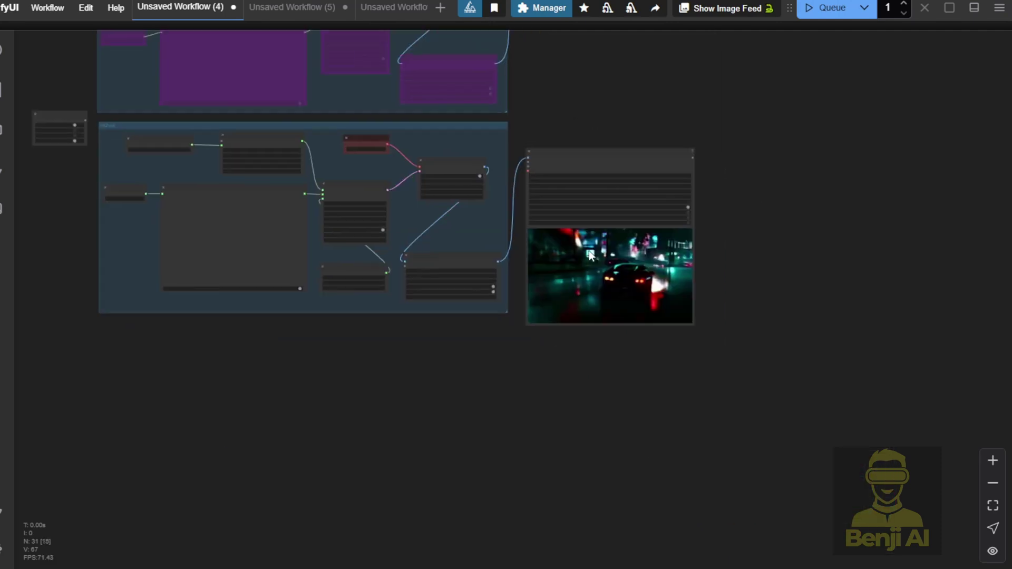
scroll(584, 263, "up", 5)
scroll(585, 265, "up", 3)
left_click_drag(422, 400, 765, 400)
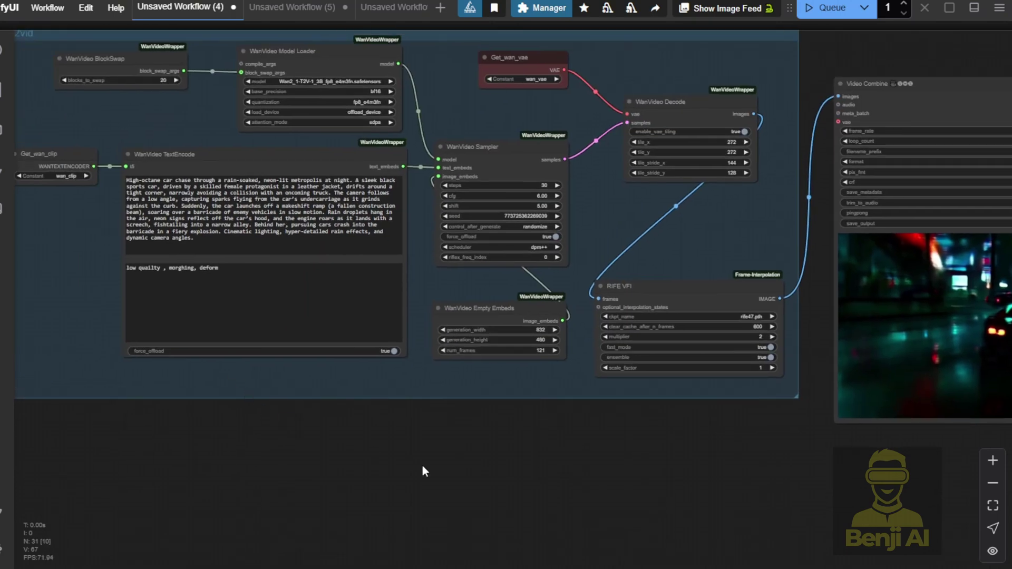
left_click_drag(422, 466, 293, 473)
left_click_drag(475, 456, 701, 517)
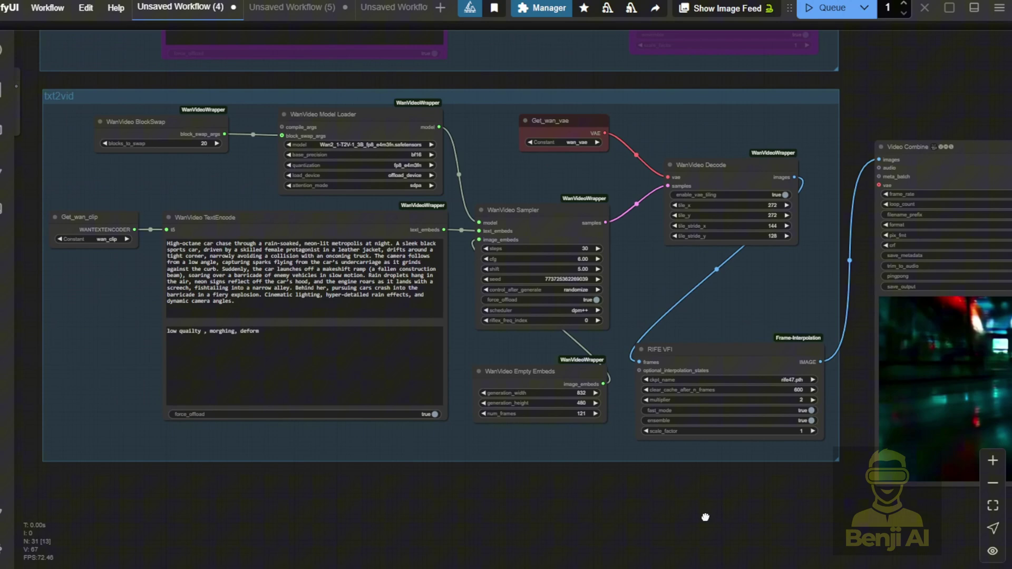
scroll(434, 198, "up", 1)
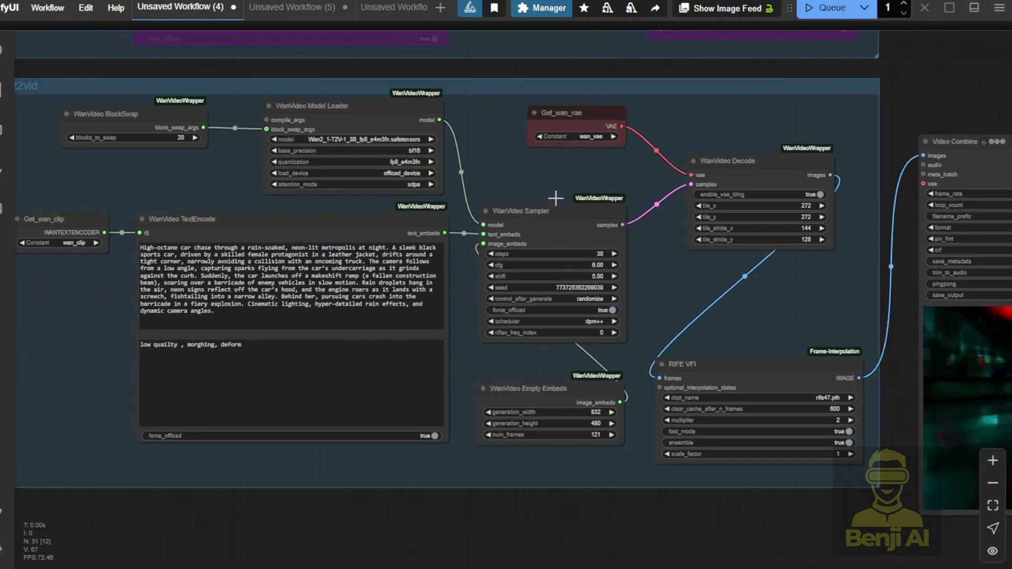
left_click_drag(647, 288, 482, 235)
scroll(477, 274, "up", 3)
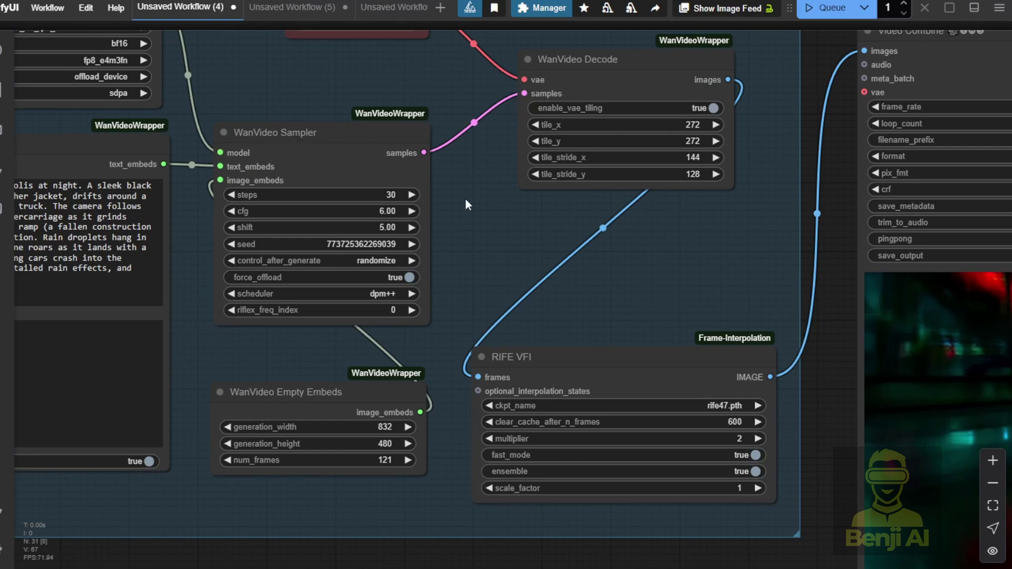
scroll(505, 159, "down", 2)
left_click(505, 159)
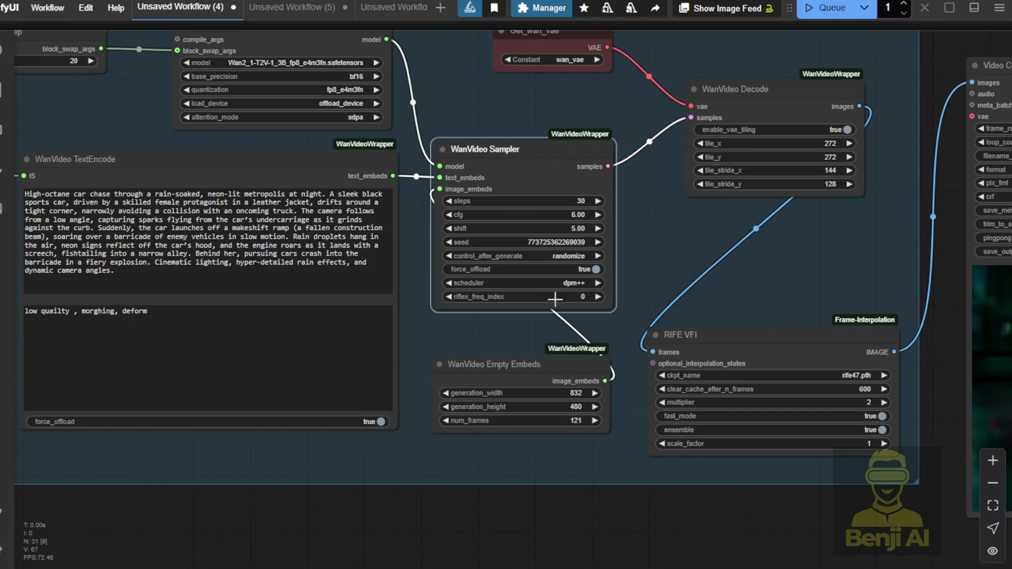
scroll(650, 262, "up", 2)
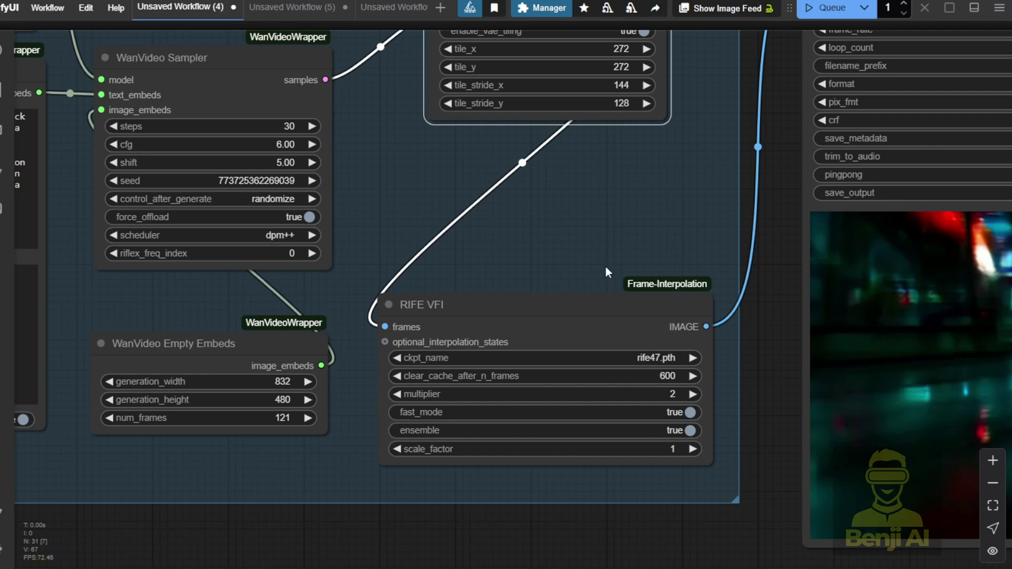
Resume the Video Combine node's car-chase preview and view the whole workflow.
right_click(438, 143)
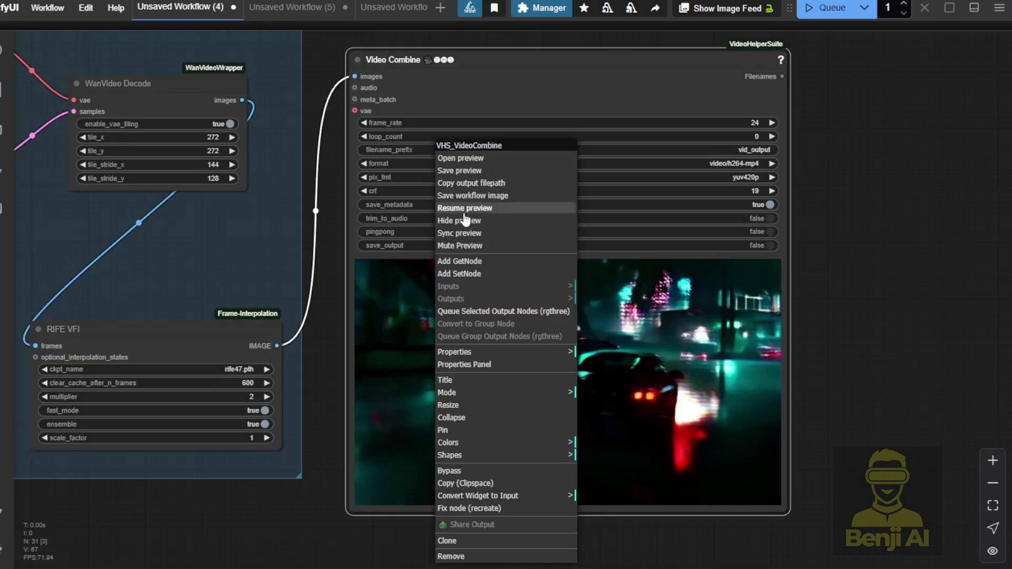
left_click(463, 210)
scroll(368, 314, "down", 2)
scroll(321, 525, "down", 2)
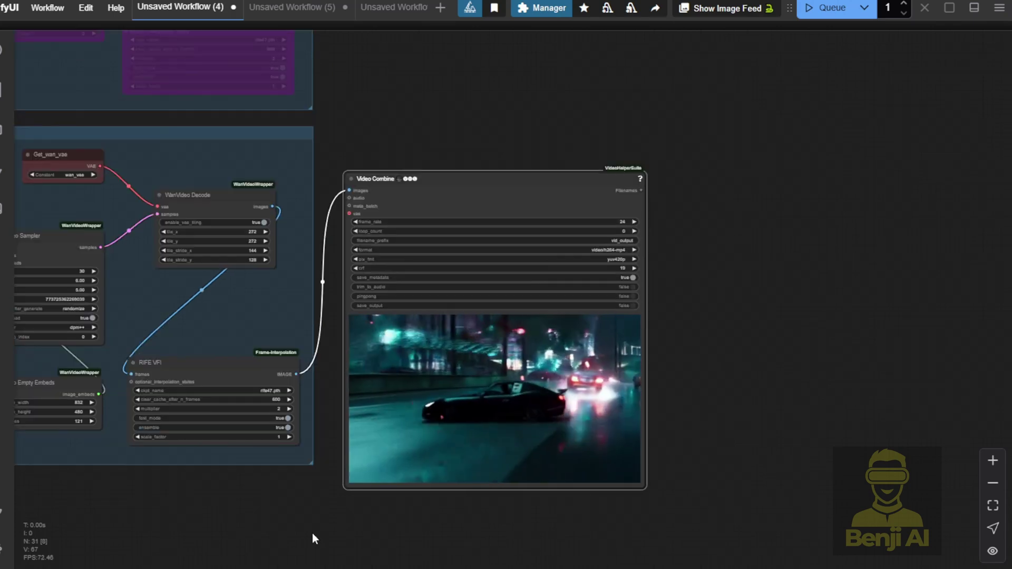
left_click_drag(266, 519, 441, 496)
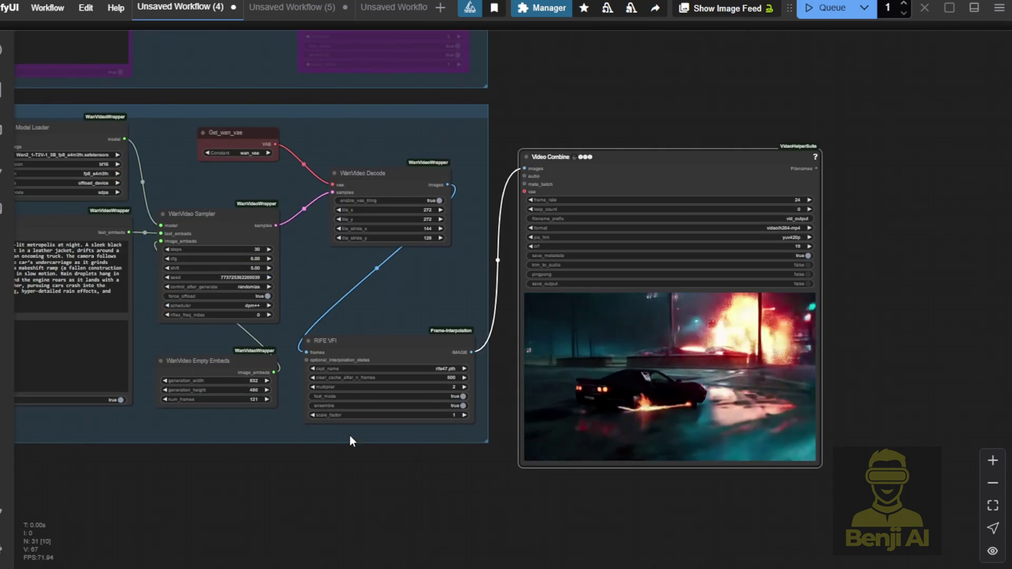
left_click_drag(216, 488, 370, 468)
scroll(372, 468, "down", 1)
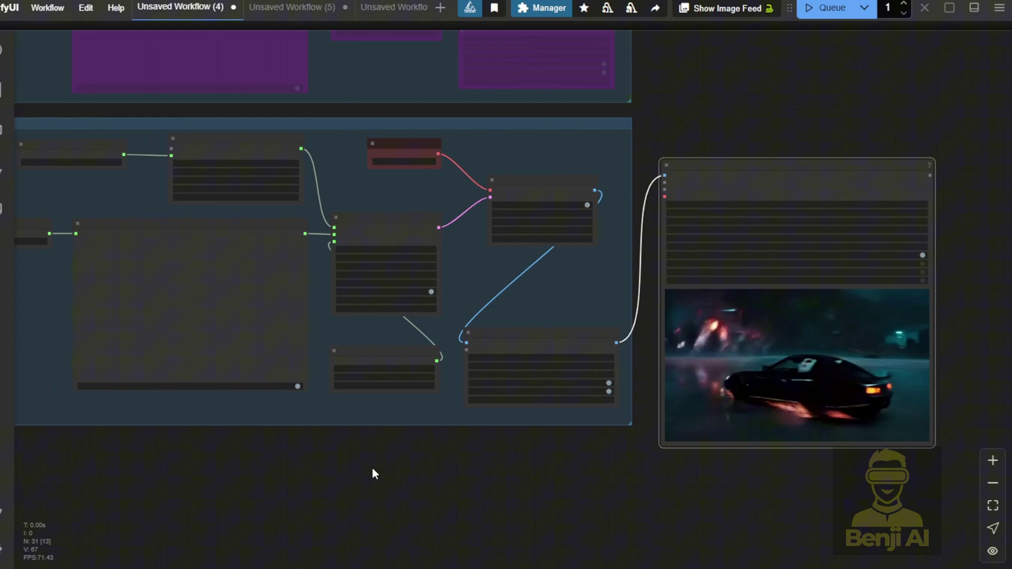
scroll(372, 468, "up", 1)
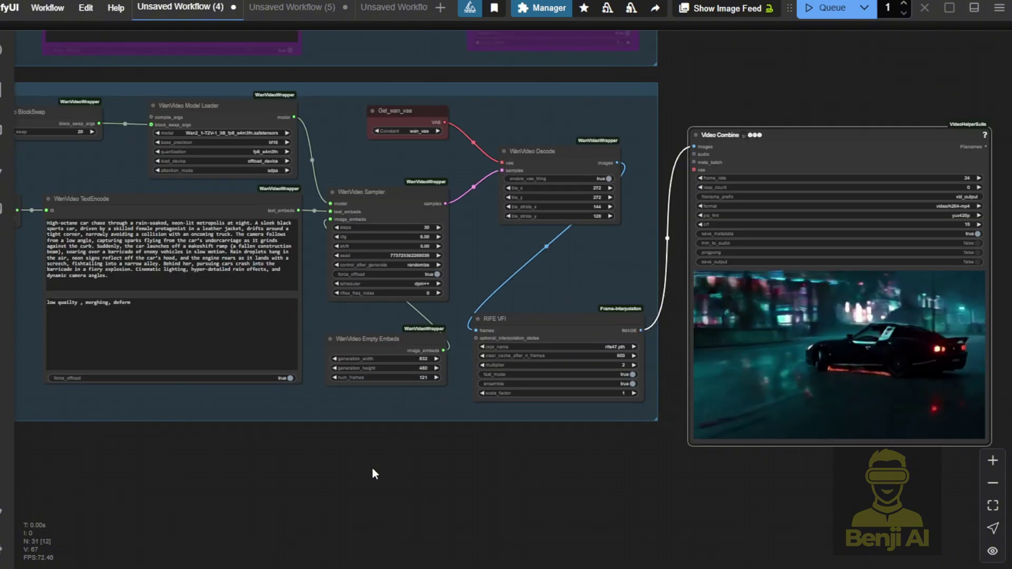
left_click_drag(369, 468, 349, 513)
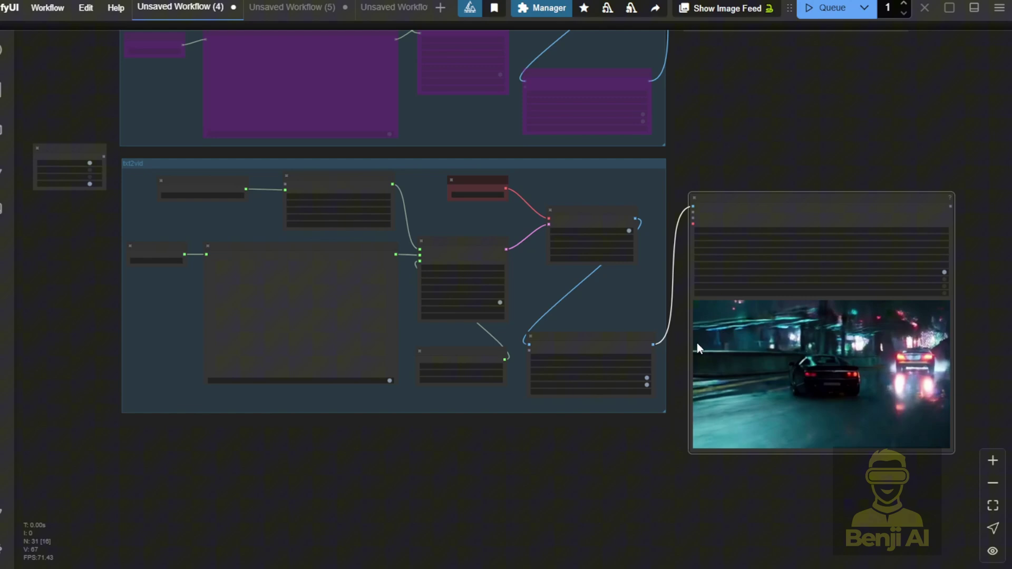
scroll(696, 353, "up", 2)
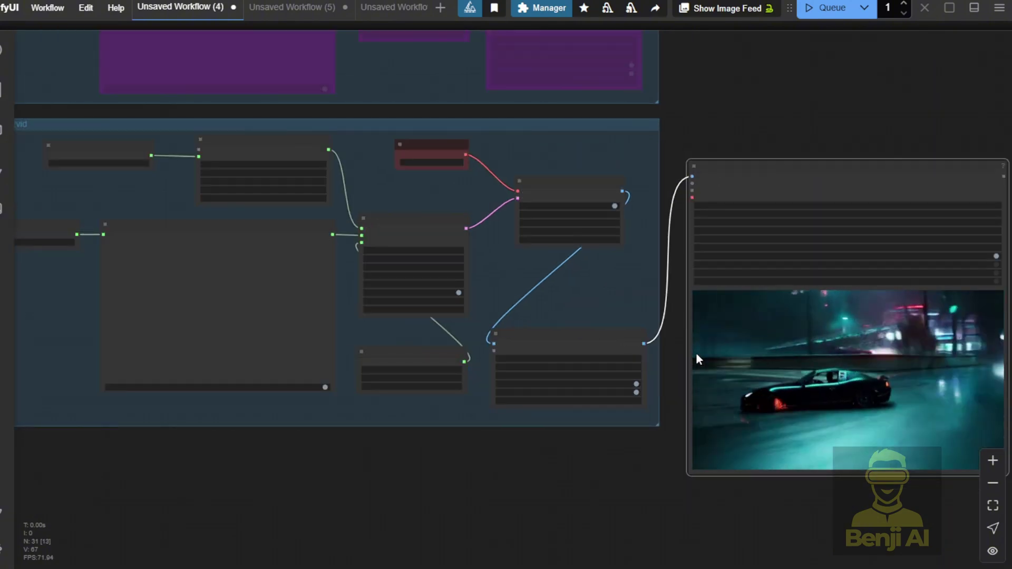
scroll(696, 353, "up", 1)
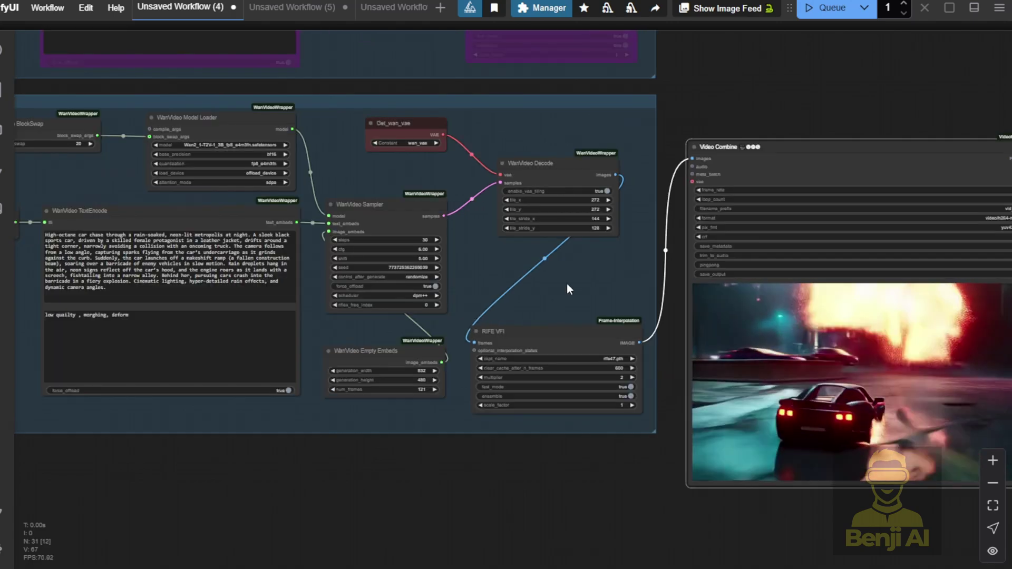
left_click_drag(567, 289, 672, 380)
scroll(412, 273, "up", 10)
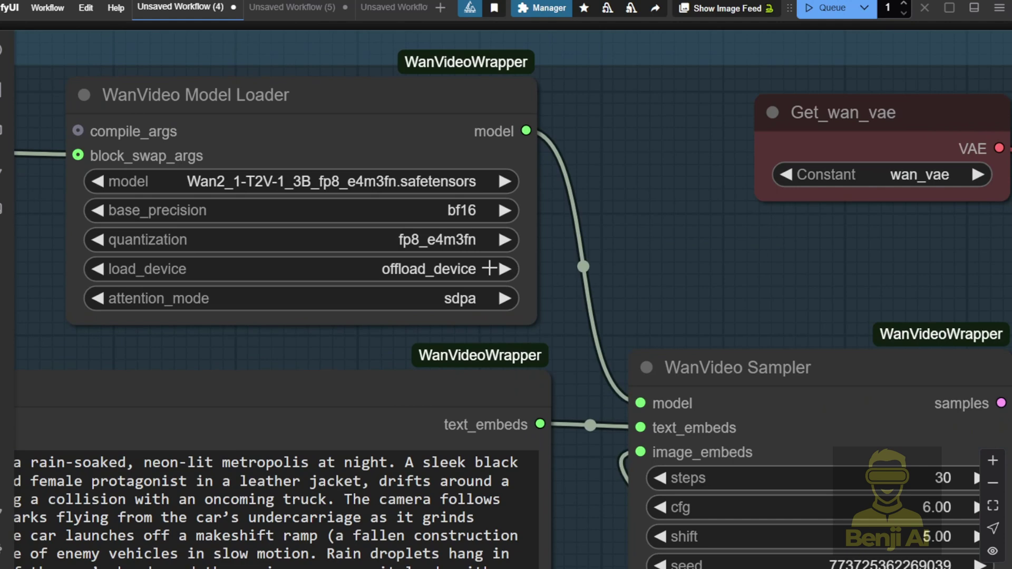
scroll(489, 268, "down", 6)
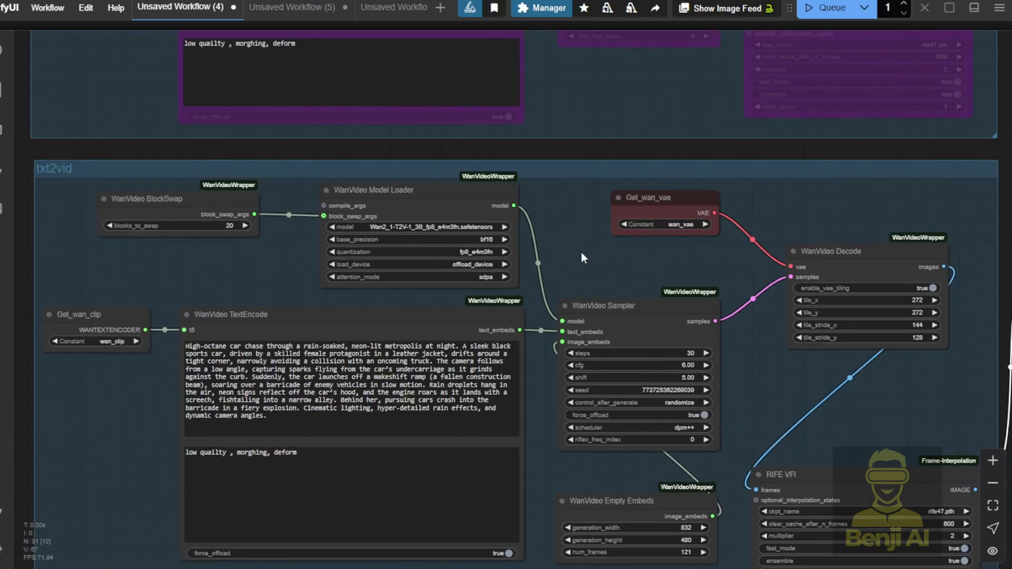
scroll(581, 252, "down", 5)
left_click_drag(580, 251, 272, 194)
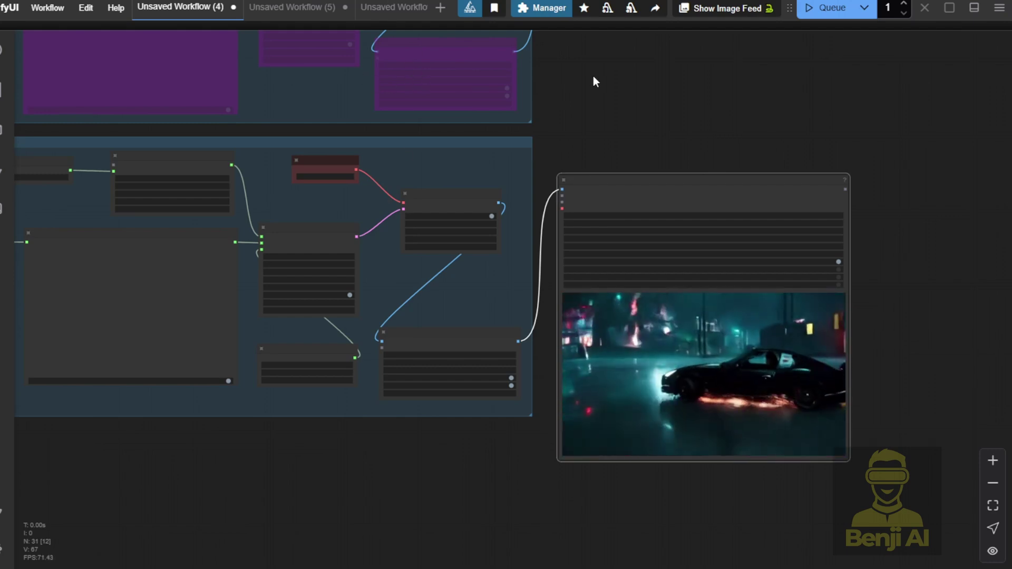
scroll(593, 77, "down", 2)
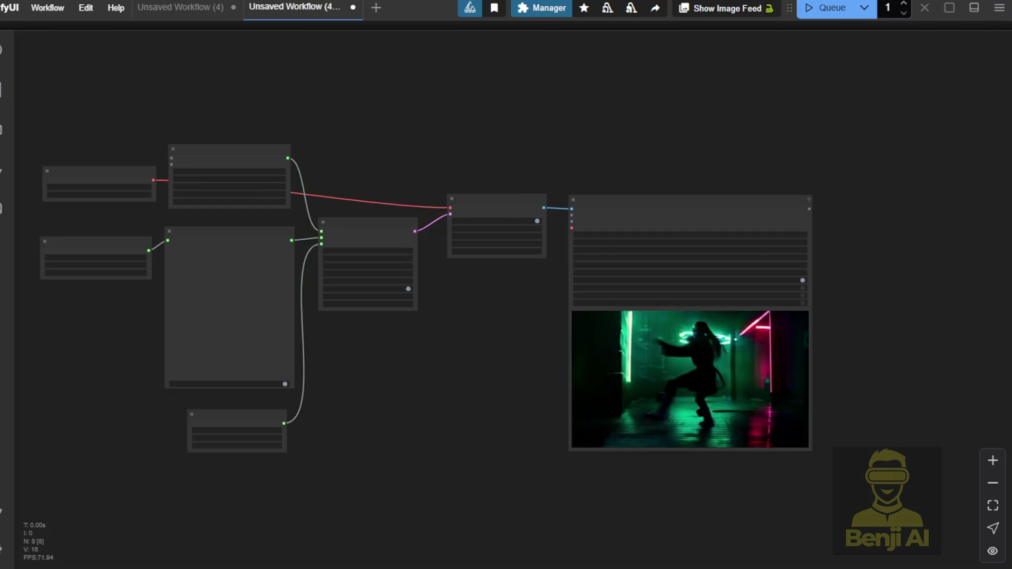
scroll(398, 397, "up", 2)
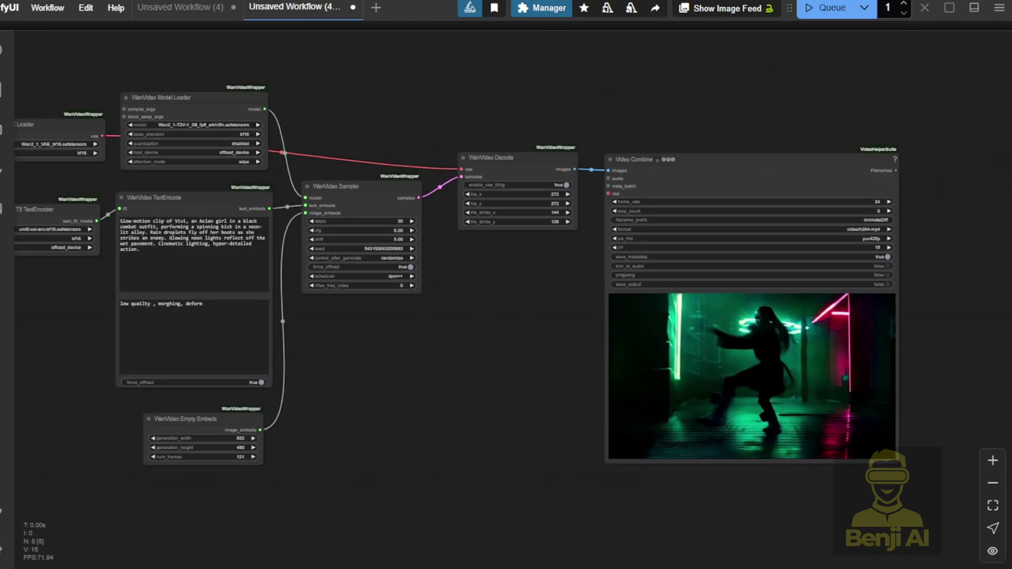
scroll(495, 386, "left", 3)
scroll(447, 445, "down", 2)
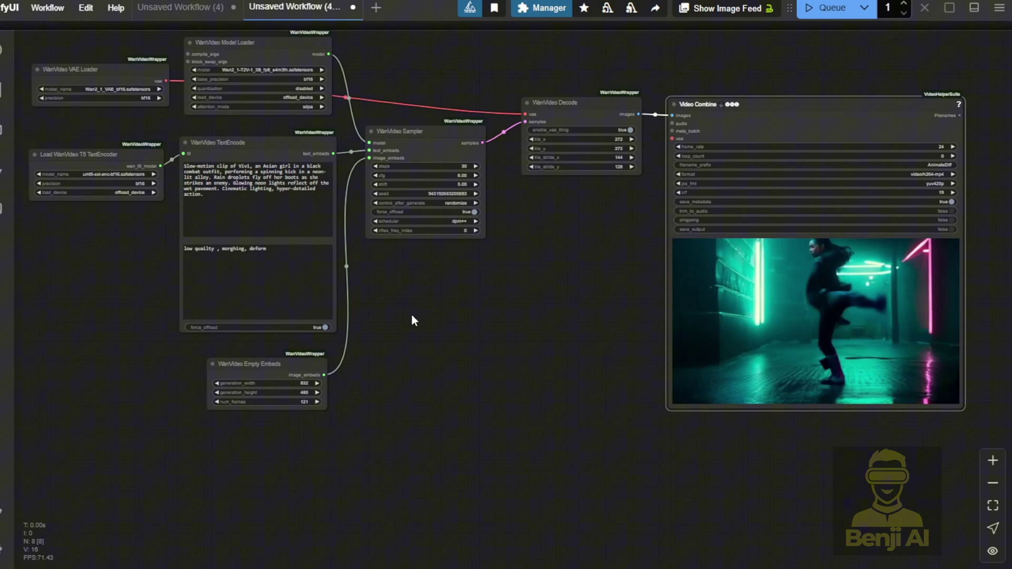
scroll(416, 389, "up", 2)
scroll(416, 388, "left", 2)
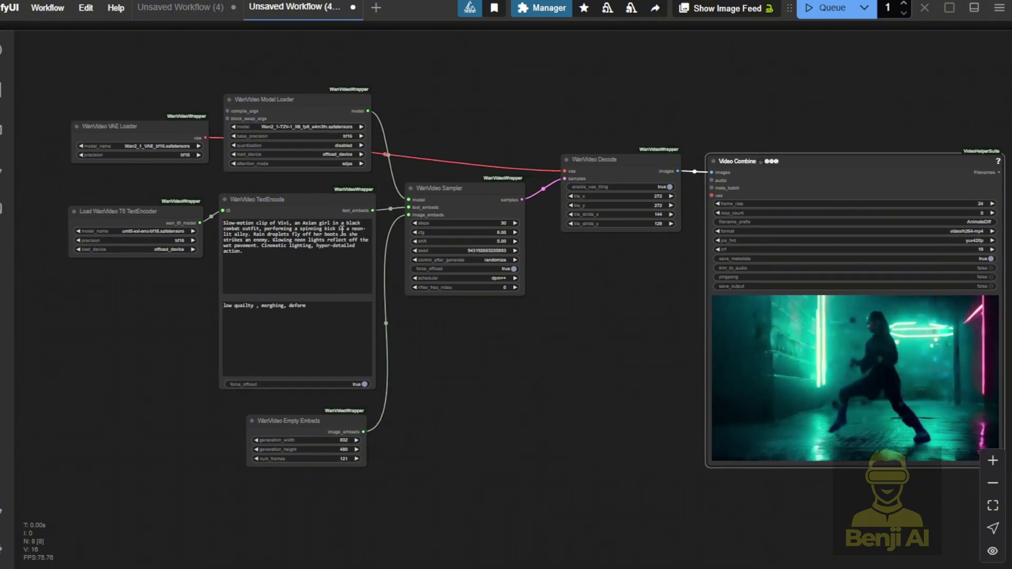
scroll(375, 122, "up", 3)
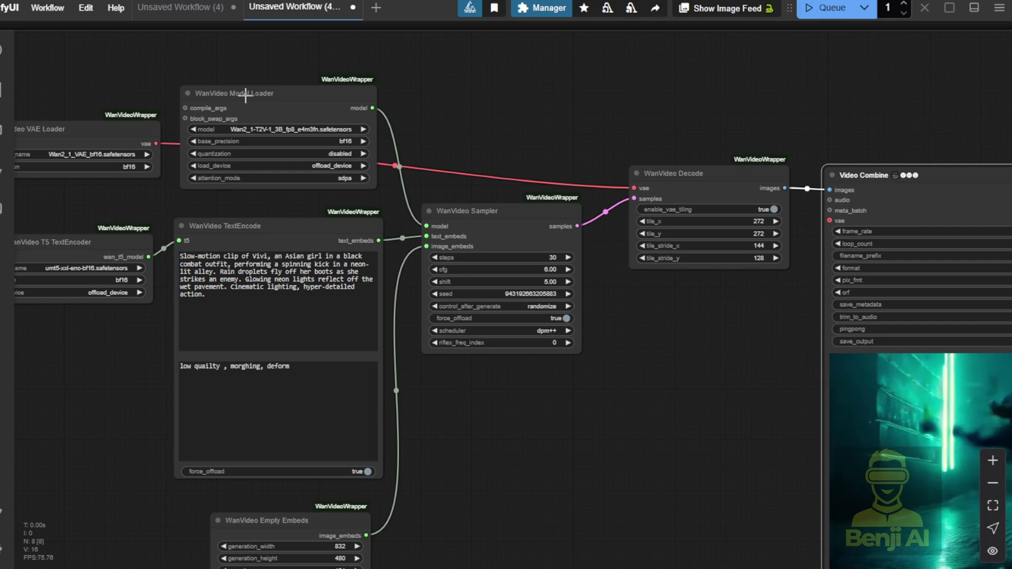
left_click(278, 316)
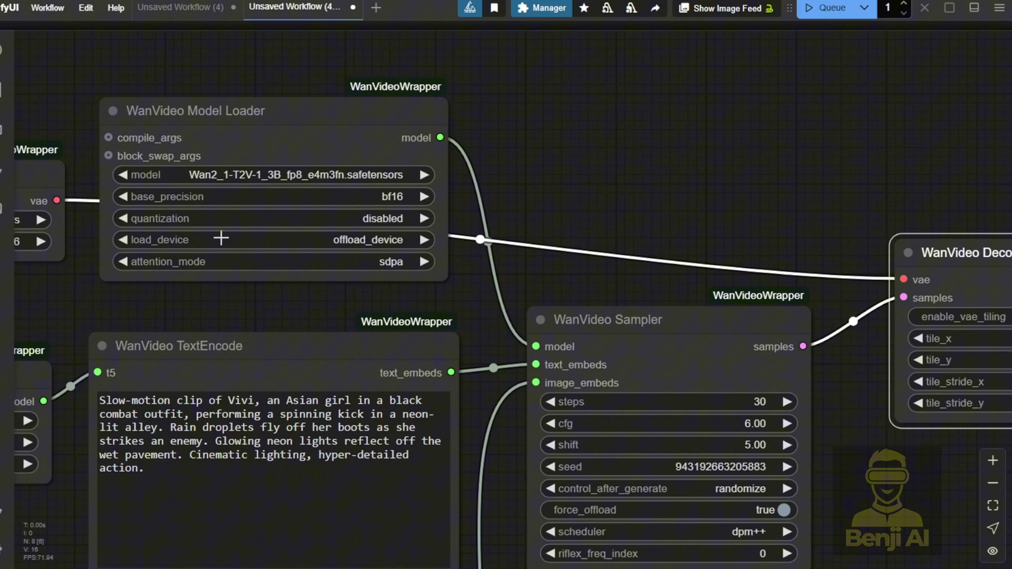
left_click(202, 16)
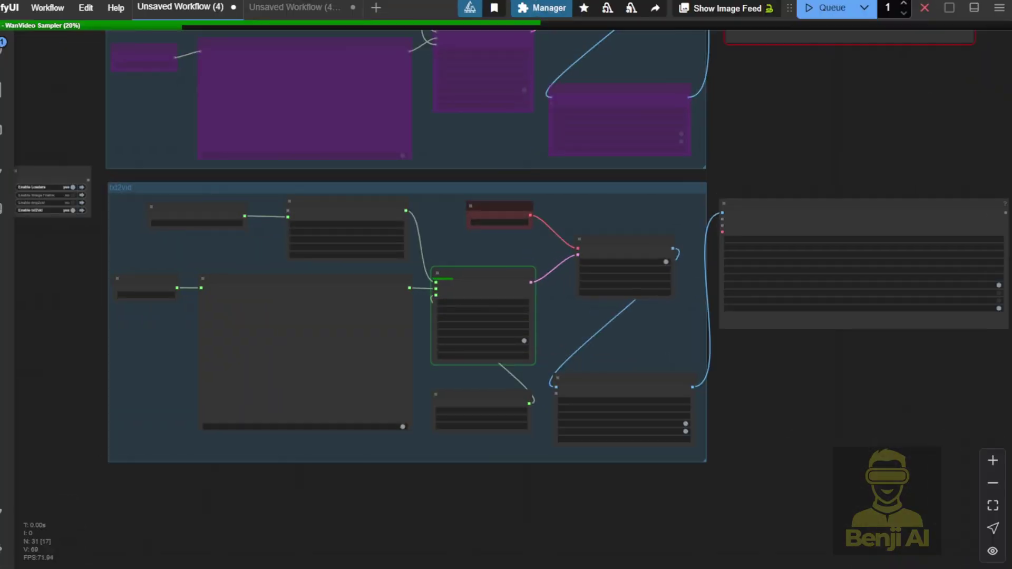
Zoom in on the canvas to follow the txt2vid sampler's progress.
scroll(479, 259, "up", 4)
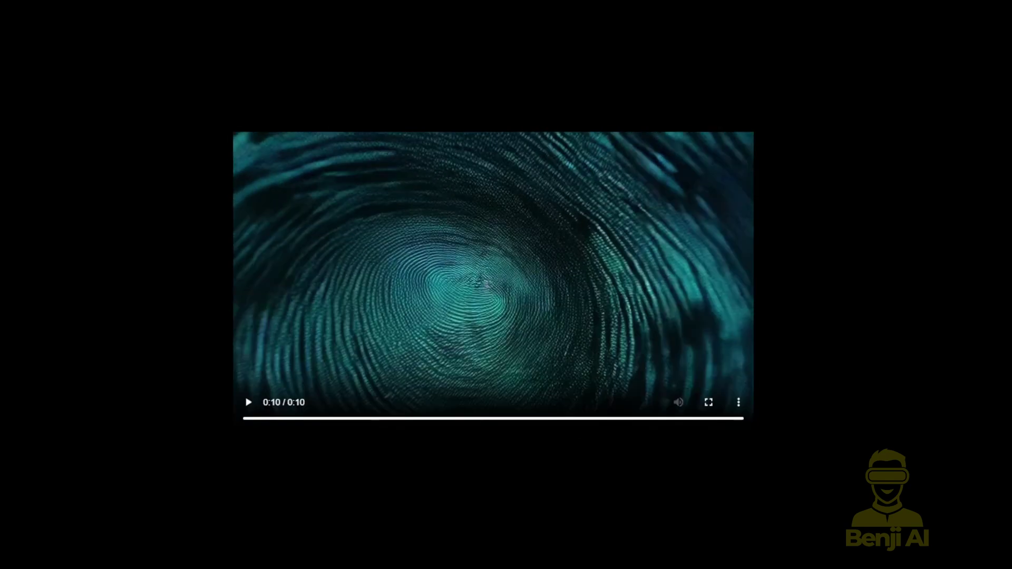
Replay the teal tunnel sample clip and make the WanVideo TextEncode node slightly taller.
left_click(261, 404)
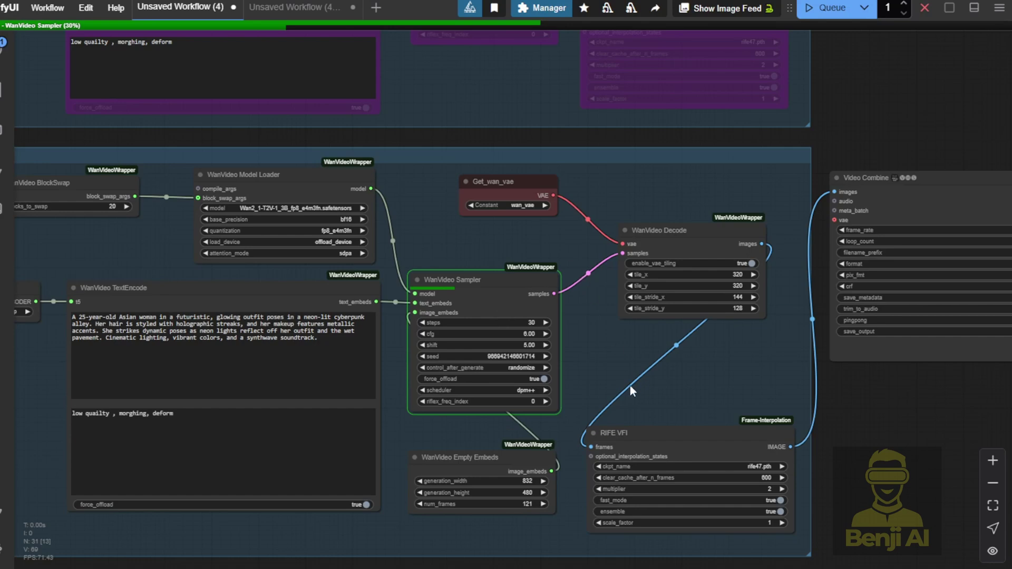
scroll(630, 386, "down", 2)
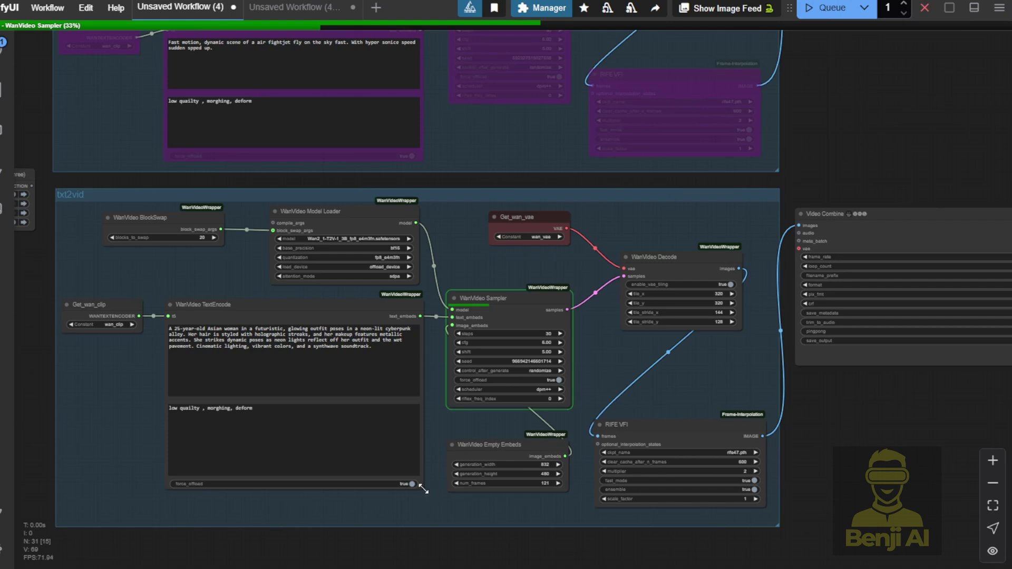
mouse_move(423, 489)
left_mouse_down()
mouse_move(421, 469)
mouse_move(421, 495)
left_mouse_up()
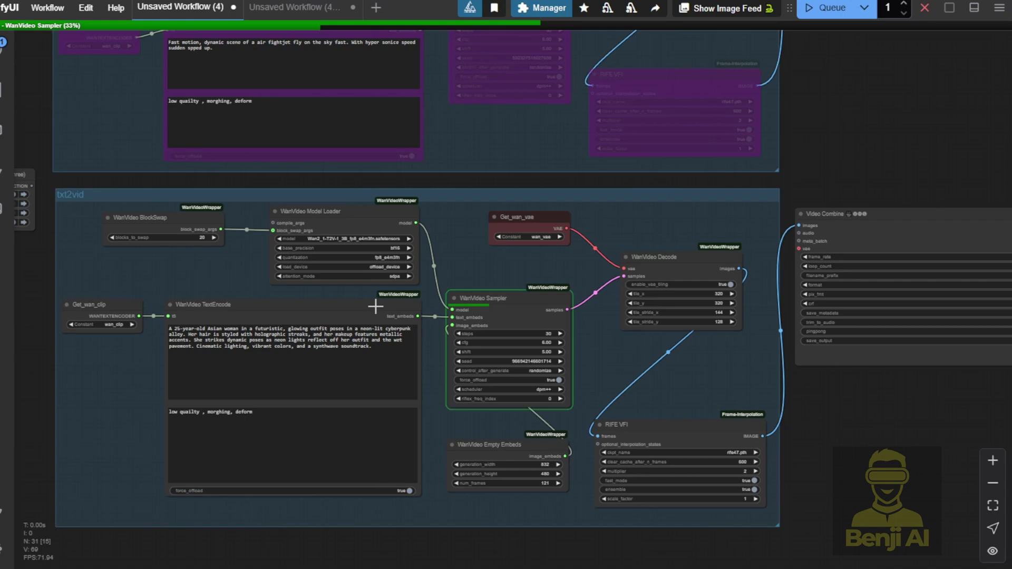